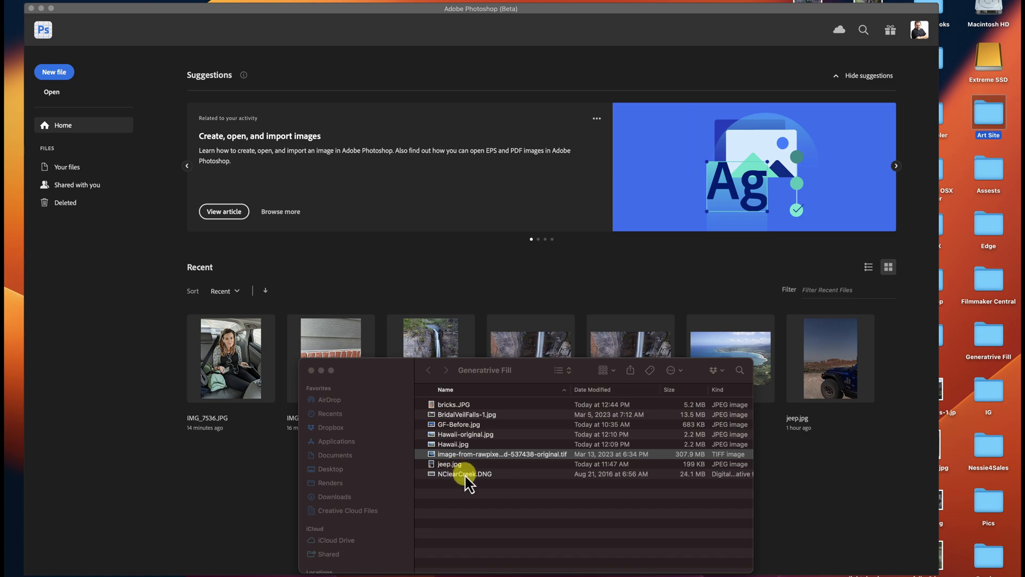
# - Preview the painting TIFF and NClearCreek.DNG, and open NClearCreek.DNG in Photoshop's Camera Raw
pyautogui.press('space')
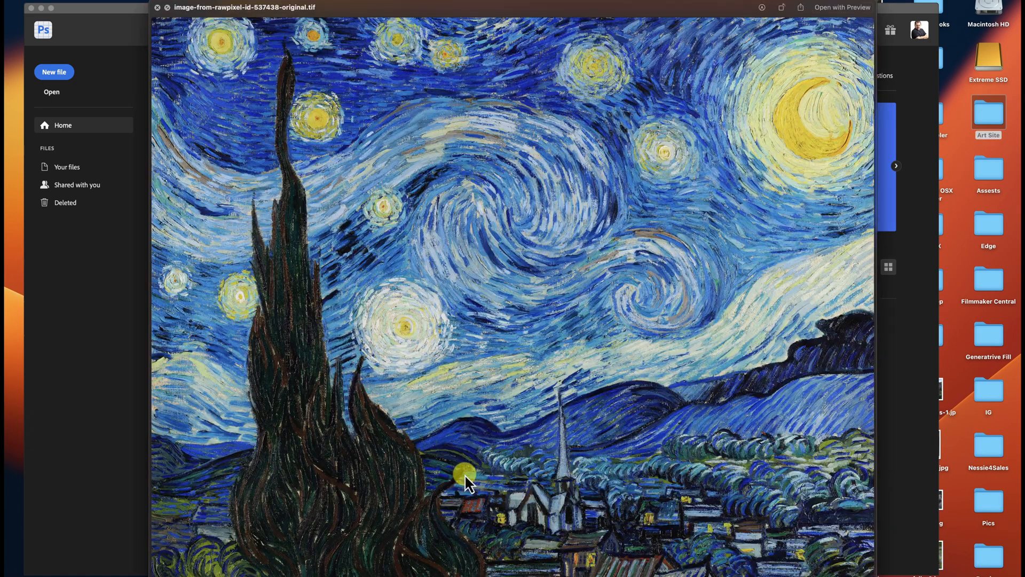
pyautogui.press('space')
pyautogui.click(464, 473)
pyautogui.press('space')
pyautogui.press('space')
pyautogui.moveTo(463, 474); pyautogui.dragTo(396, 293)
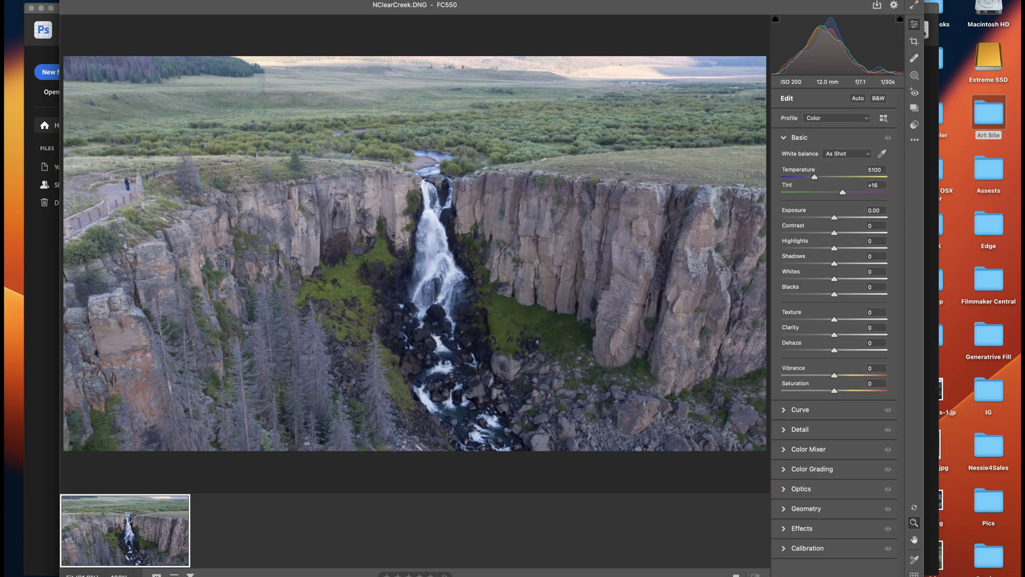
# - Slightly raise the waterfall photo's Dehaze and Vibrance in Camera Raw and open it for editing
pyautogui.click(844, 350)
pyautogui.click(841, 375)
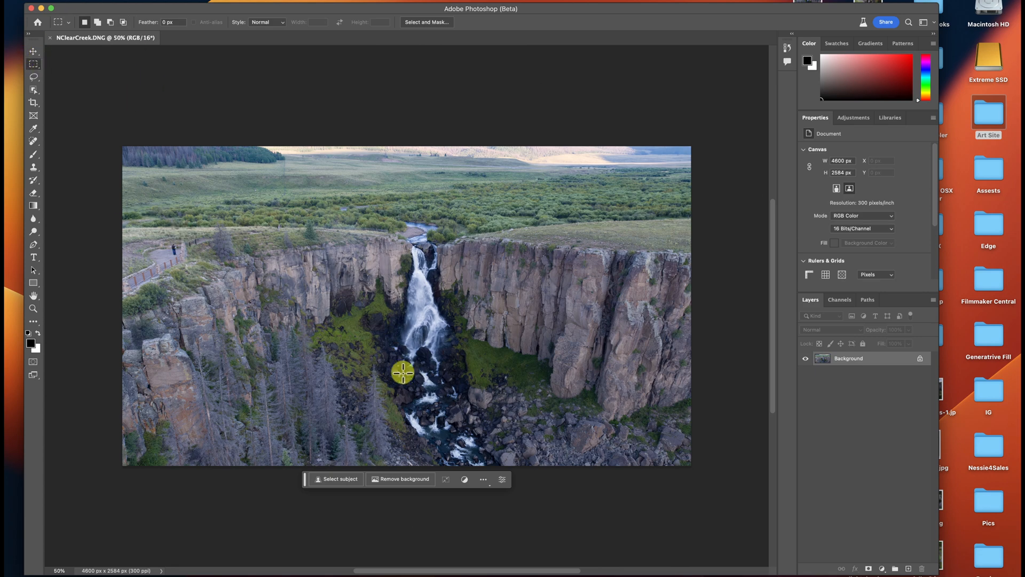
# - View the contextual task bar's display options and move the bar well below the photo
pyautogui.click(483, 479)
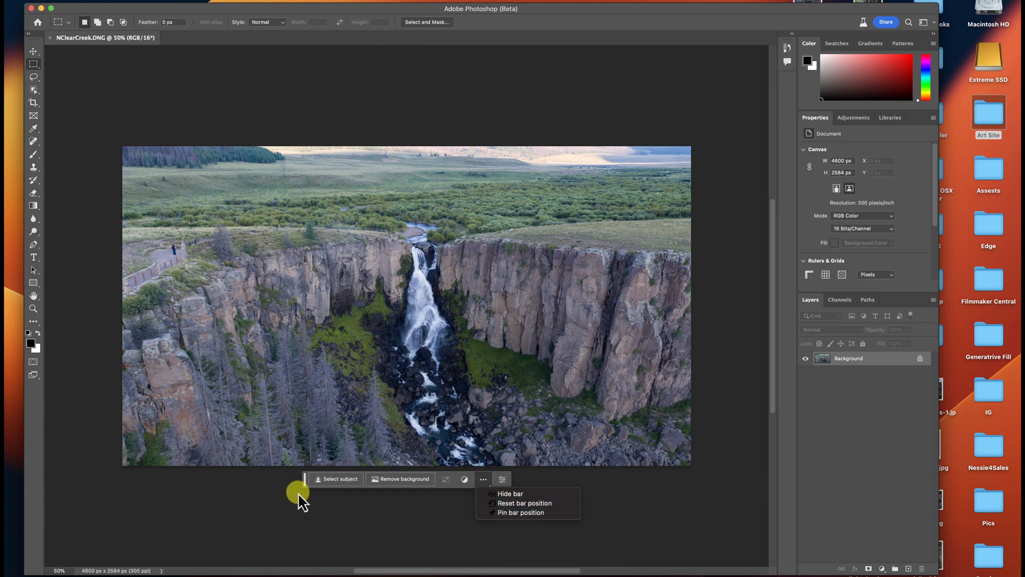
pyautogui.click(305, 478)
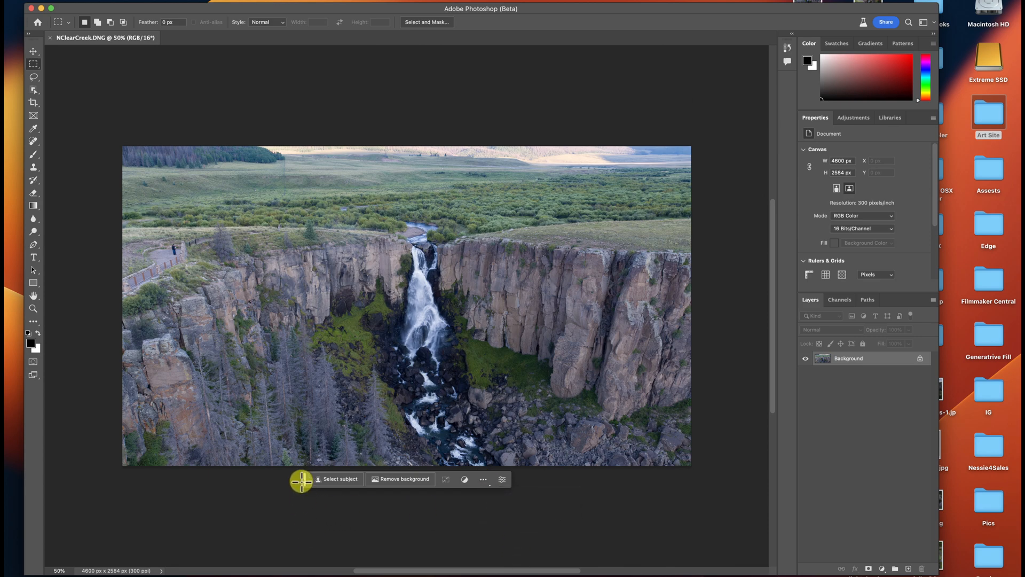
pyautogui.moveTo(305, 479); pyautogui.dragTo(438, 557)
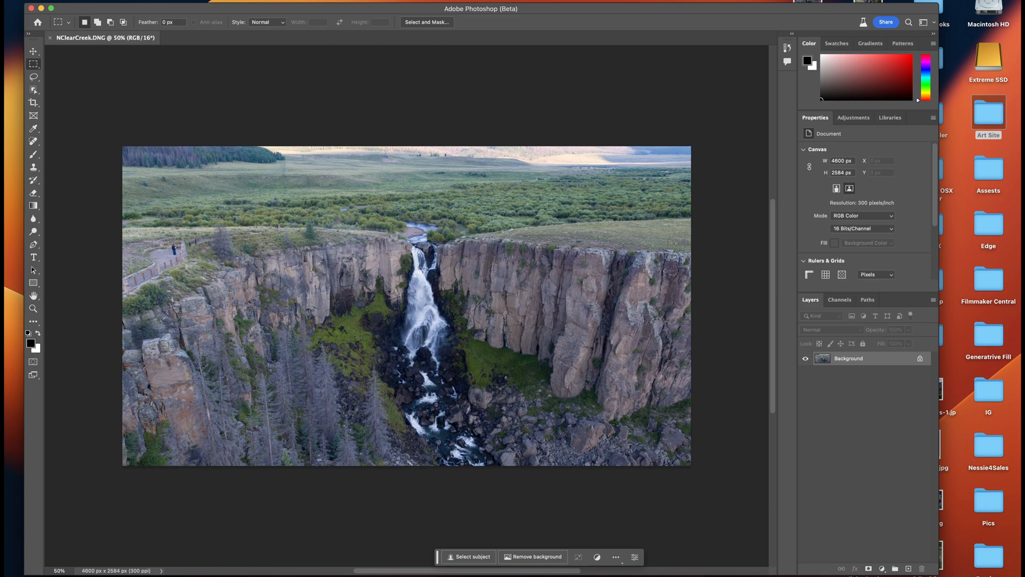
# - Set the canvas height to 6000 pixels, keeping the photo anchored in the centre
pyautogui.click(127, 2)
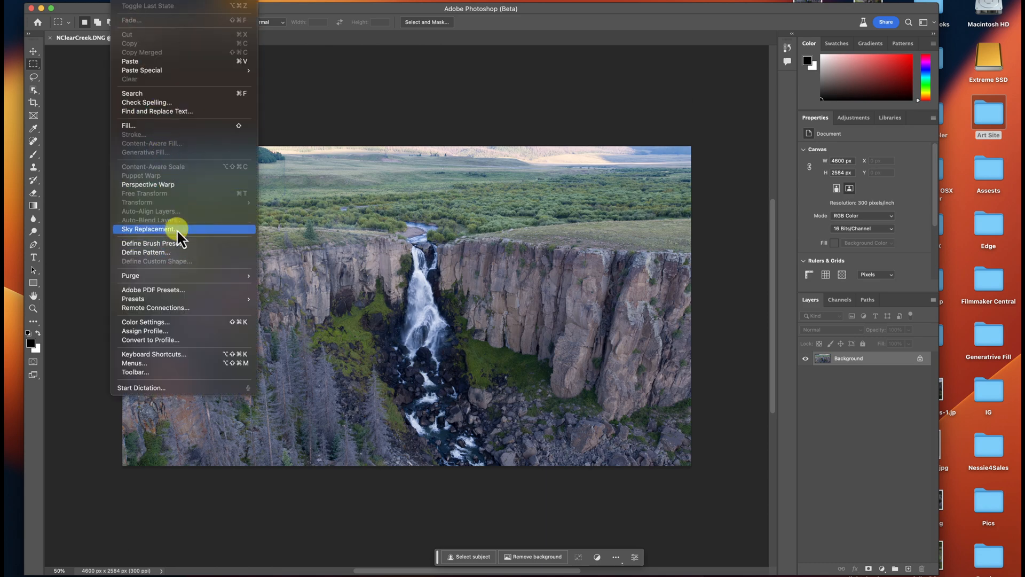
pyautogui.moveTo(150, 1)
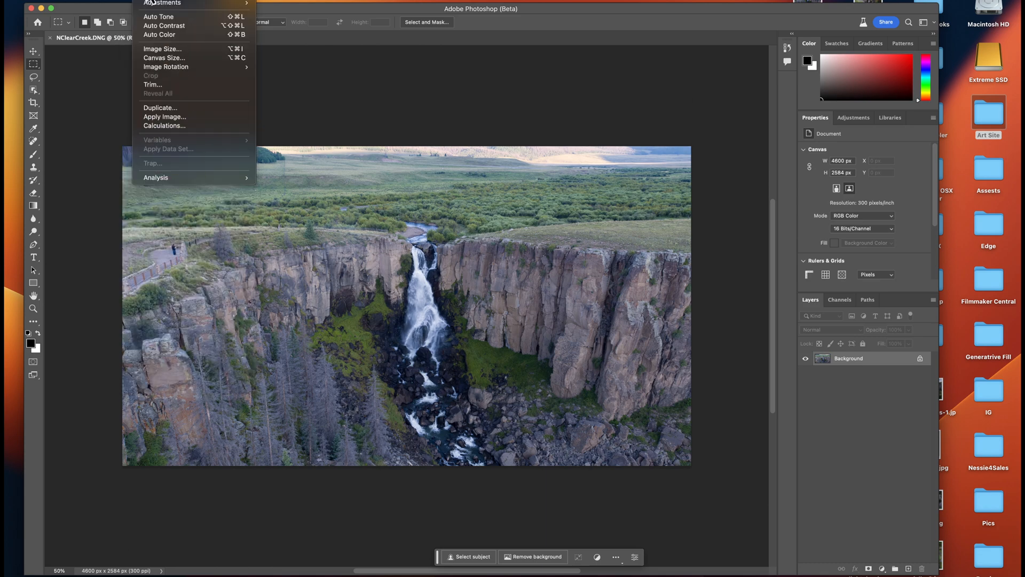
pyautogui.click(176, 60)
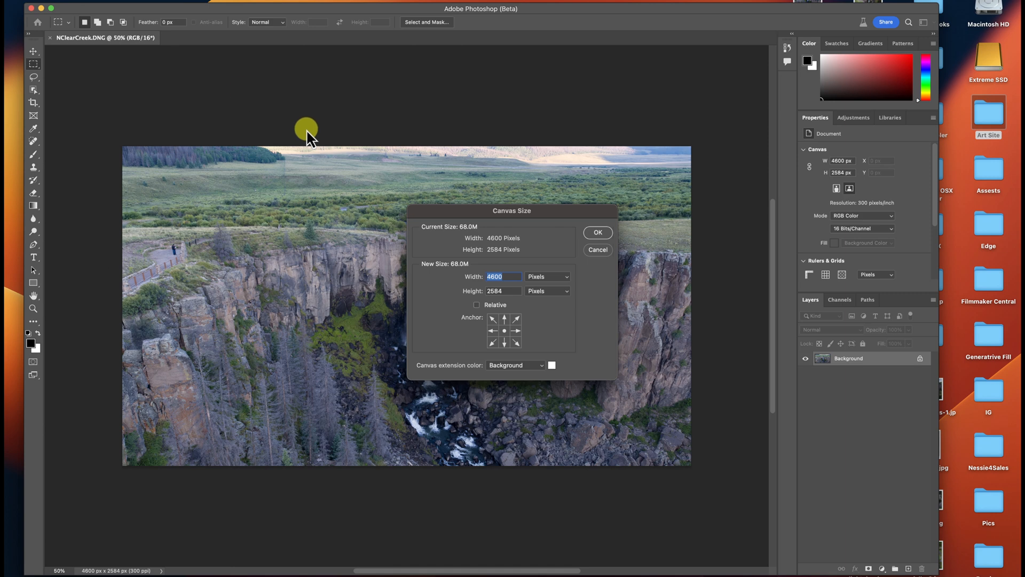
pyautogui.doubleClick(503, 291)
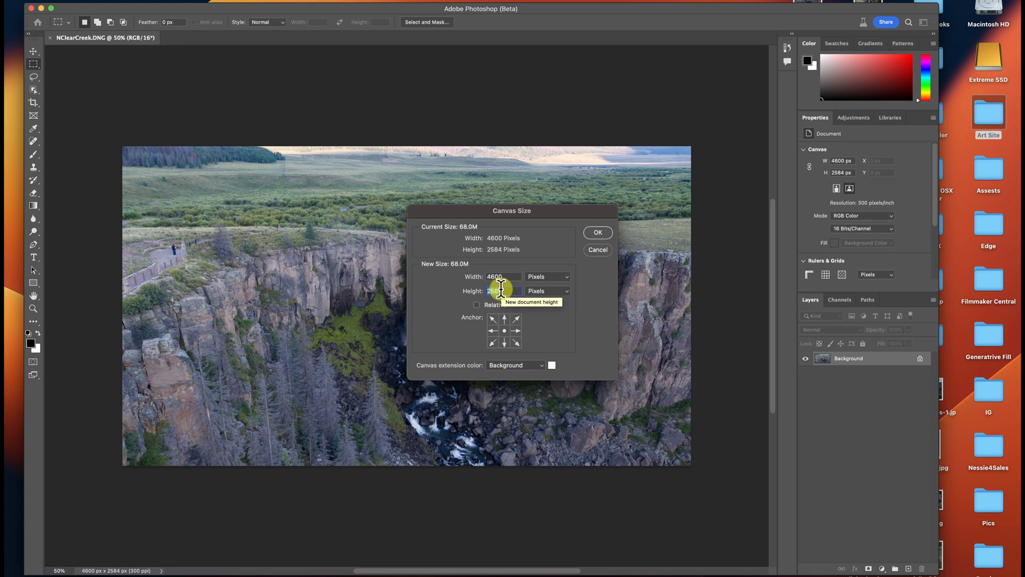
pyautogui.write('6000')
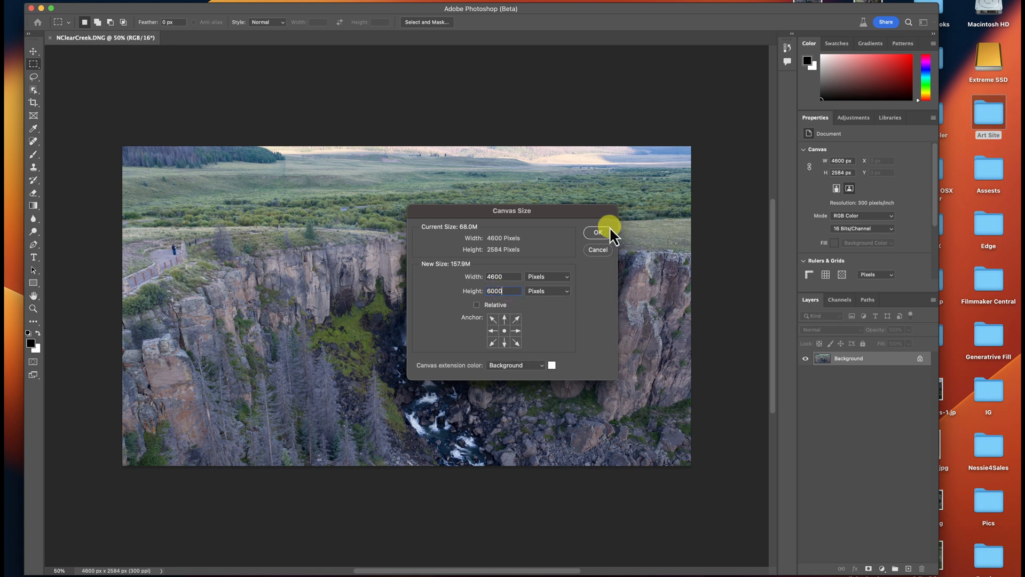
pyautogui.click(600, 232)
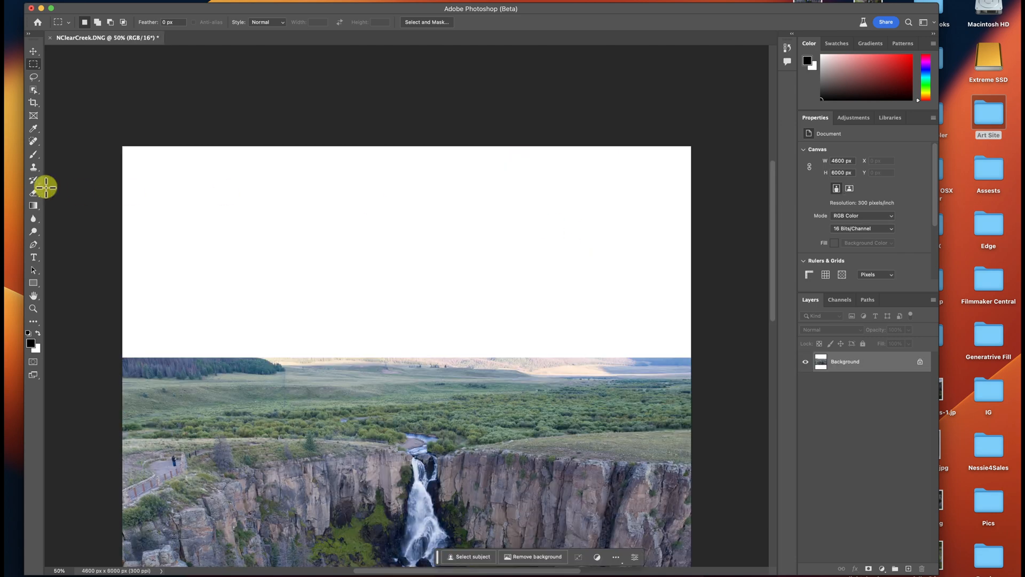
# - Select a full-width rectangle slightly inside the photo's upper and lower edges with the Rectangular Marquee
pyautogui.click(33, 309)
pyautogui.moveTo(359, 351); pyautogui.dragTo(320, 351)
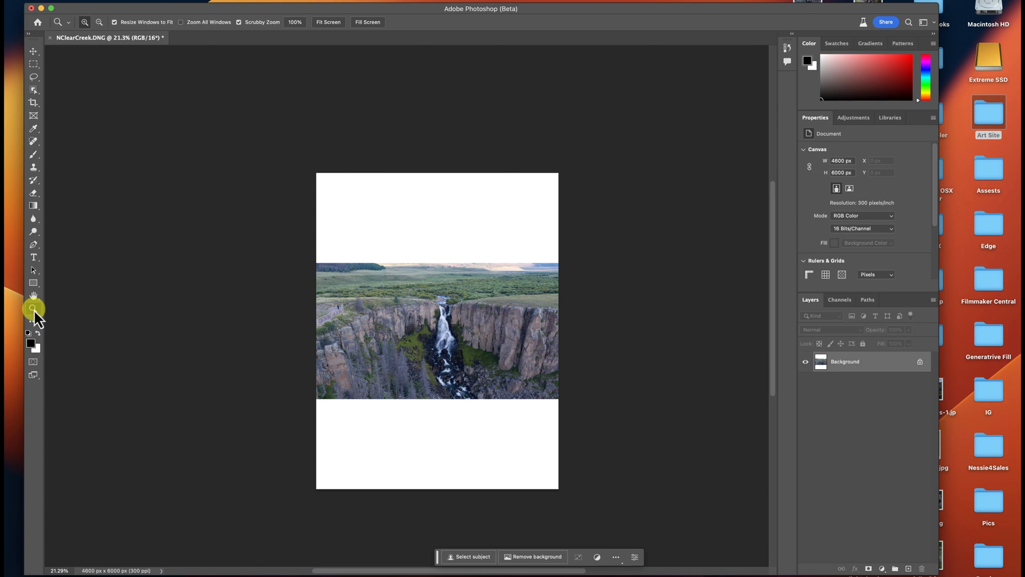
pyautogui.moveTo(451, 318)
pyautogui.mouseDown()
pyautogui.moveTo(474, 316)
pyautogui.moveTo(465, 314)
pyautogui.mouseUp()
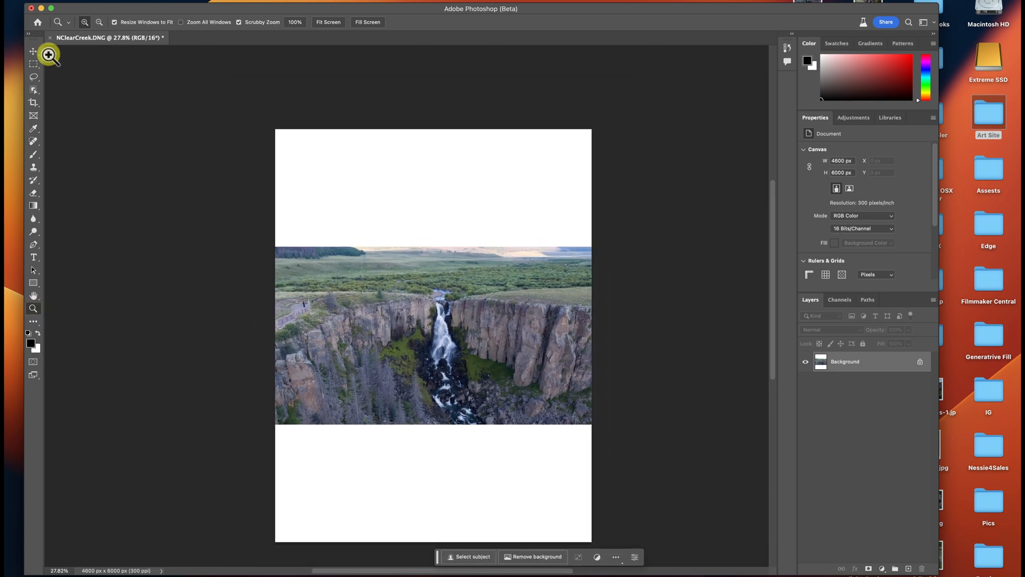
pyautogui.click(33, 64)
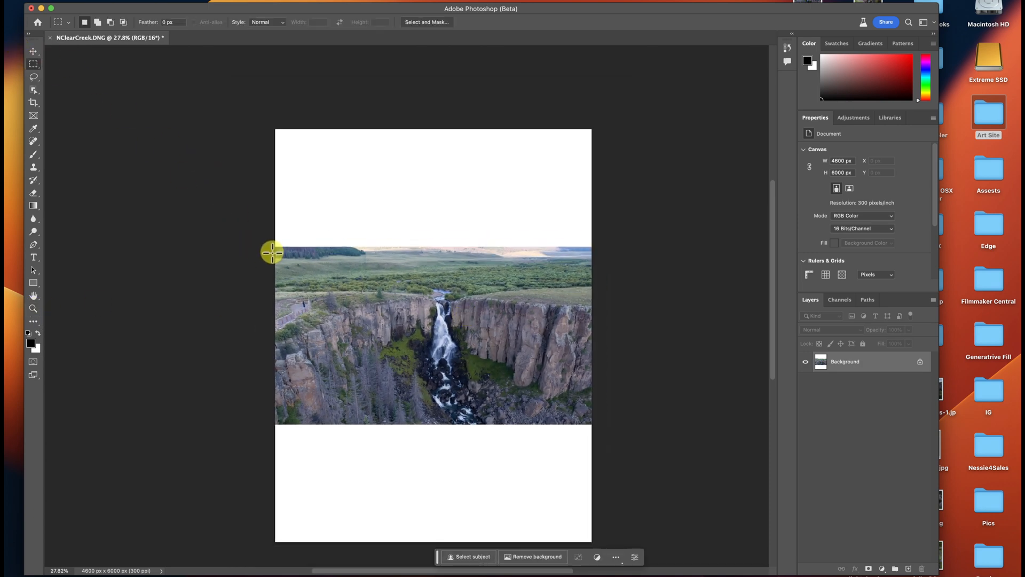
pyautogui.moveTo(272, 250); pyautogui.dragTo(646, 421)
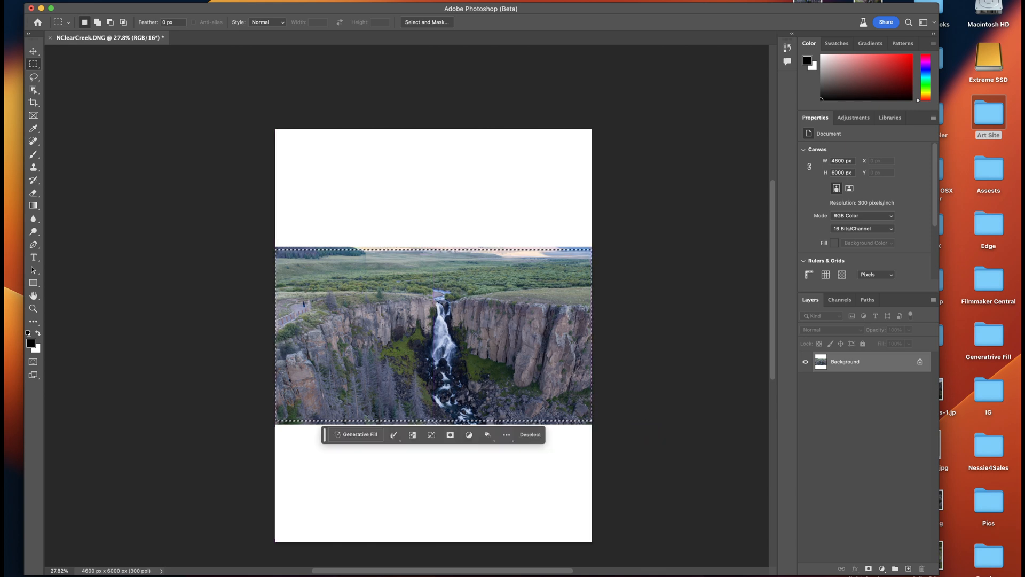
# - Invert the selection and fill the blank canvas areas using Generative Fill with an empty prompt
pyautogui.click(227, 0)
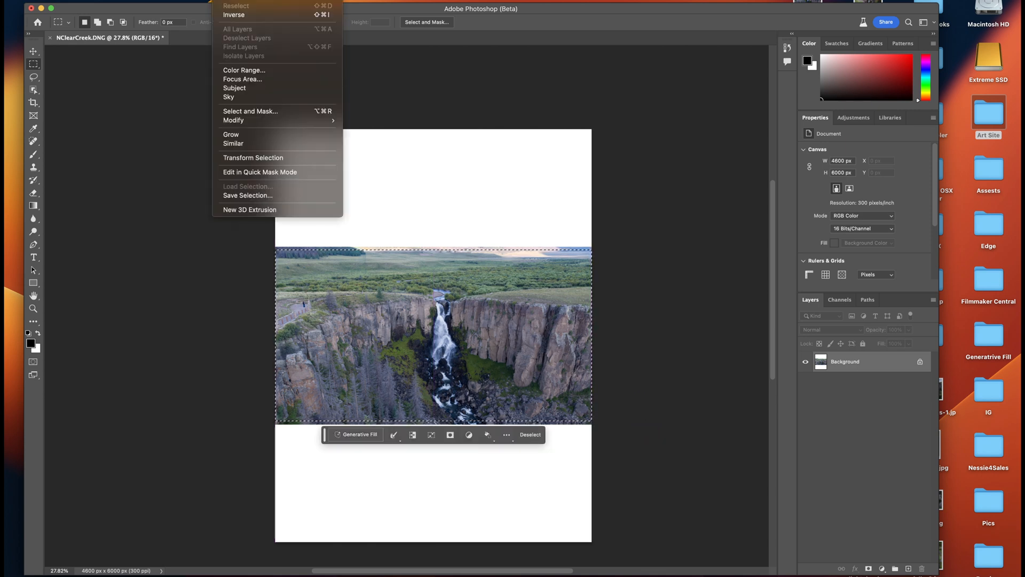
pyautogui.click(275, 14)
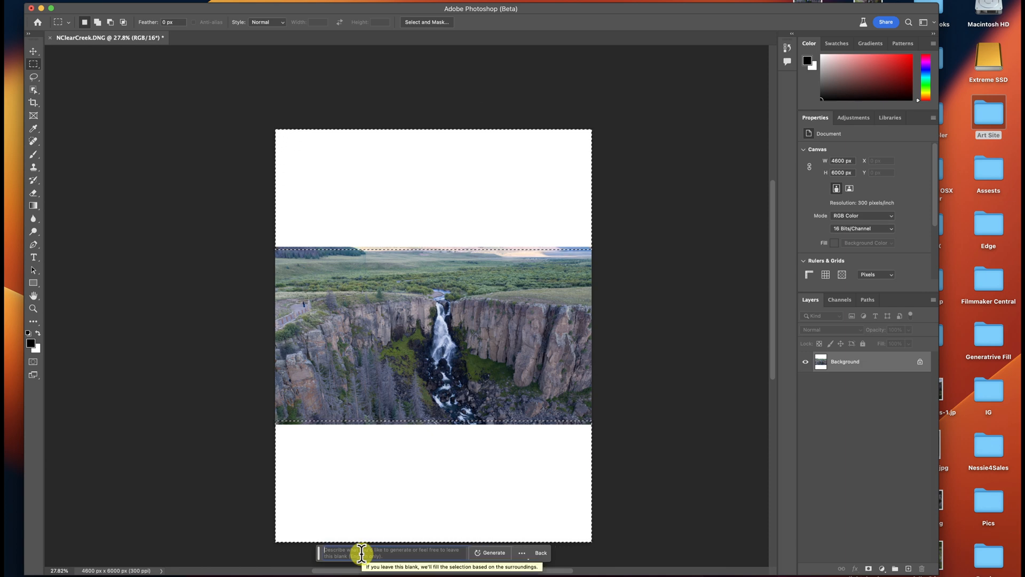
pyautogui.click(493, 553)
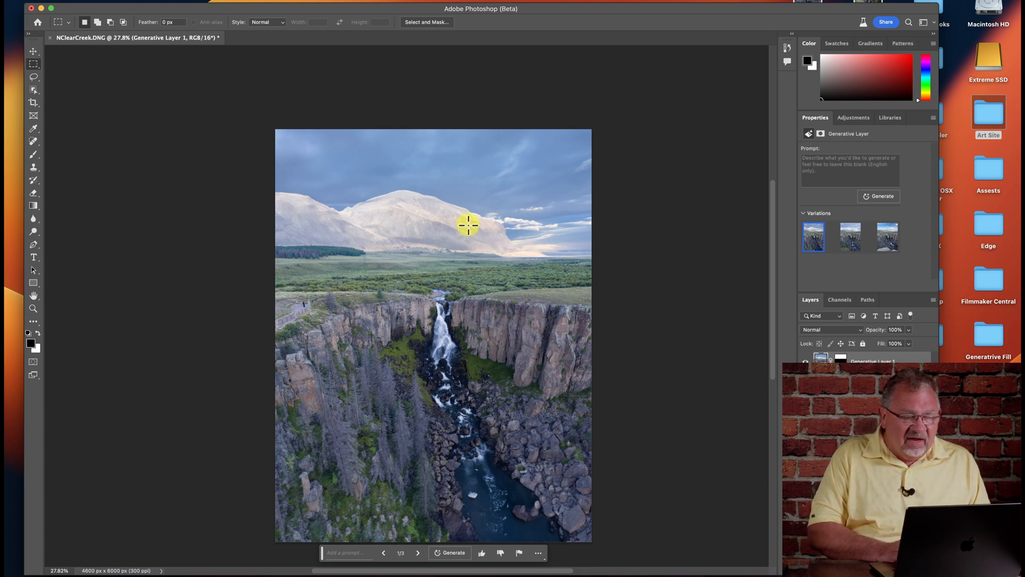
# - Examine the first generated extension closely and compare it with the second and third variations
pyautogui.click(33, 308)
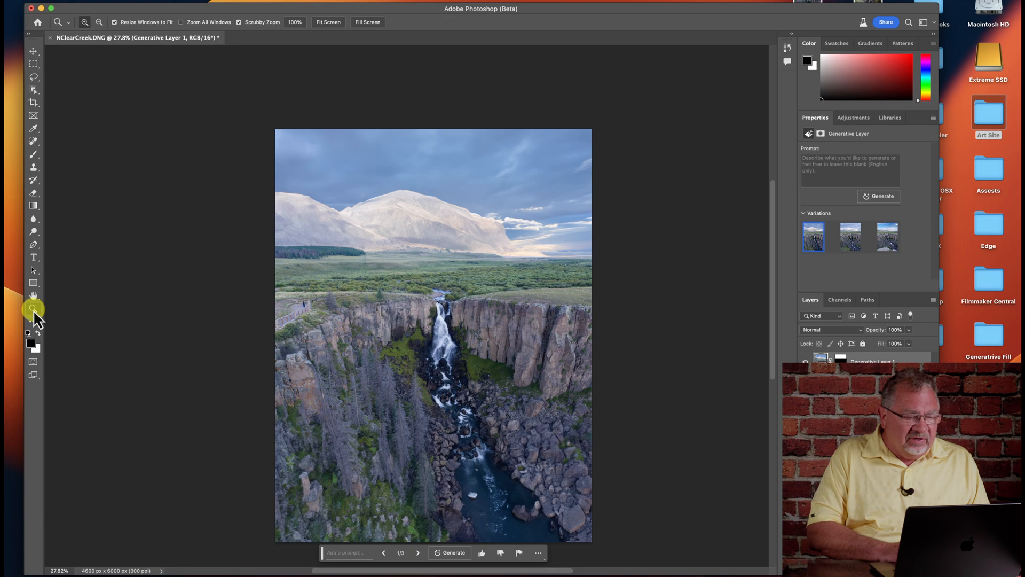
pyautogui.moveTo(414, 167)
pyautogui.mouseDown()
pyautogui.moveTo(468, 174)
pyautogui.moveTo(435, 167)
pyautogui.mouseUp()
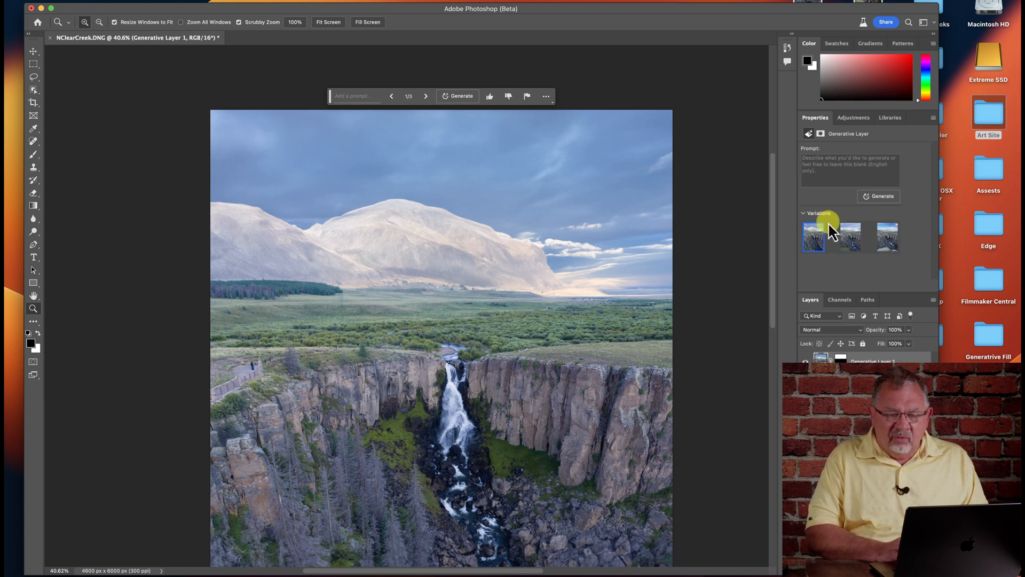
pyautogui.click(850, 243)
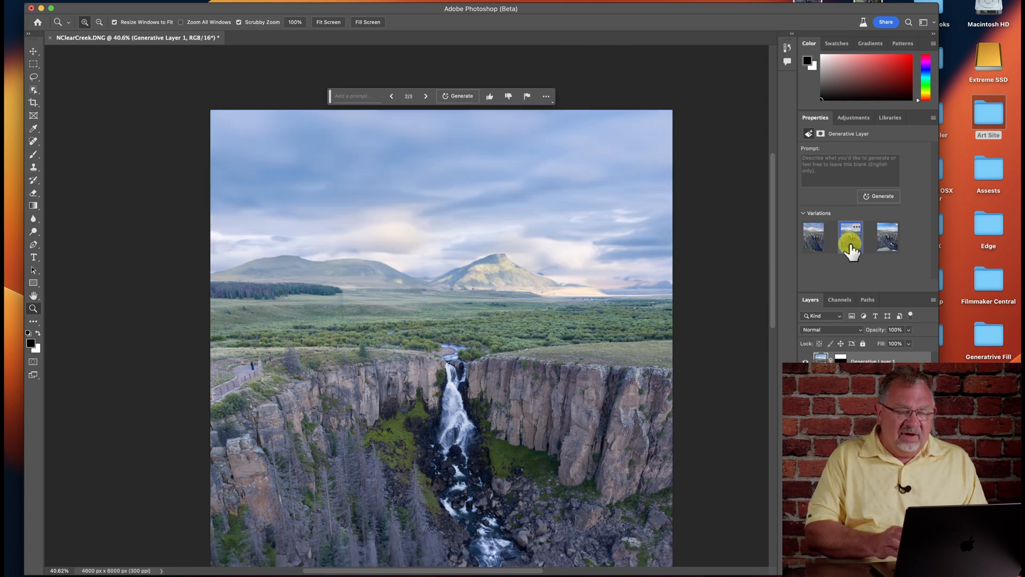
pyautogui.click(886, 243)
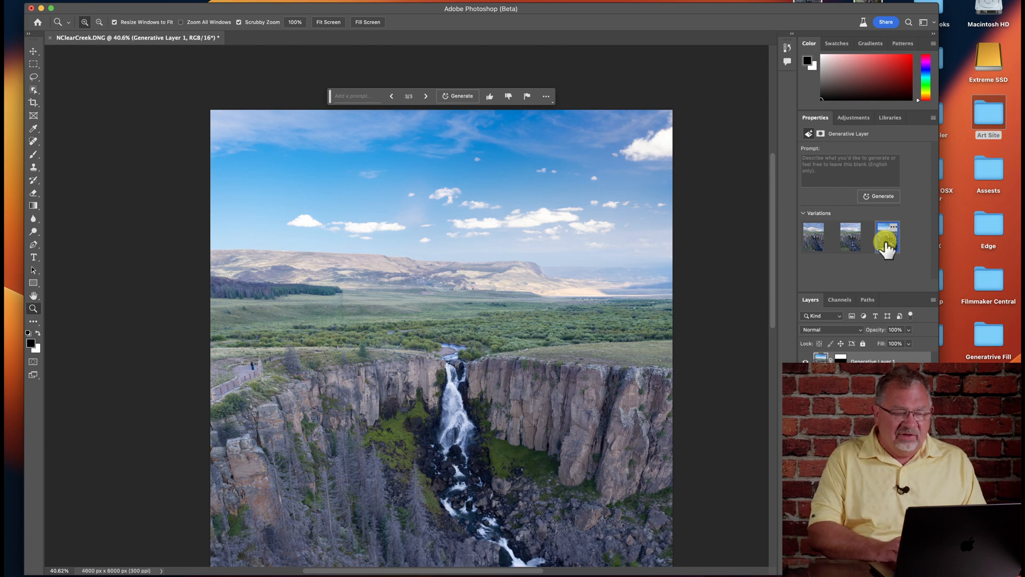
pyautogui.scroll(-3, 590, 290)
pyautogui.hscroll(2, 589, 290)
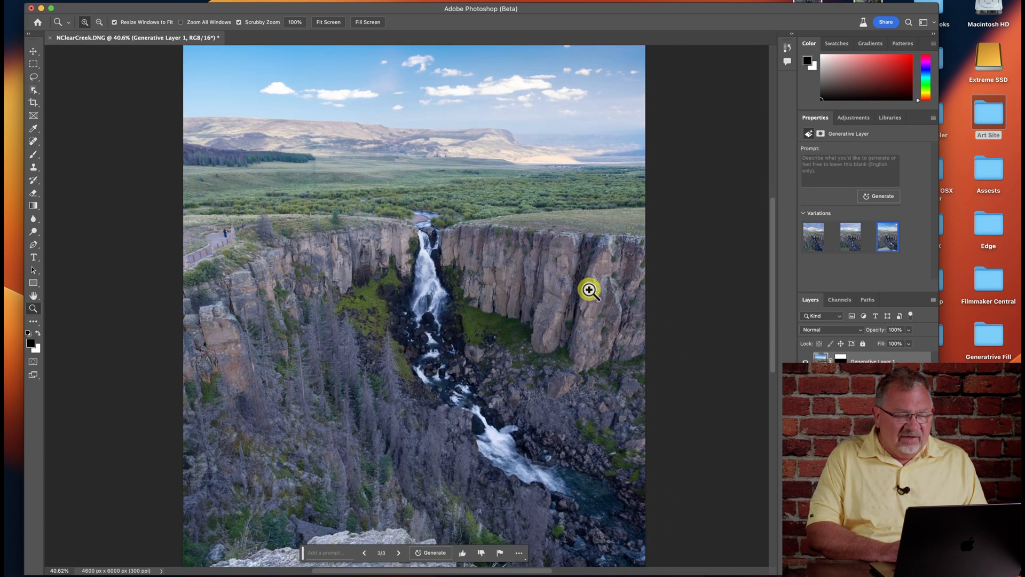
# - Compare all three variations over the whole picture and choose the third one, with blue sky and scattered clouds
pyautogui.click(33, 310)
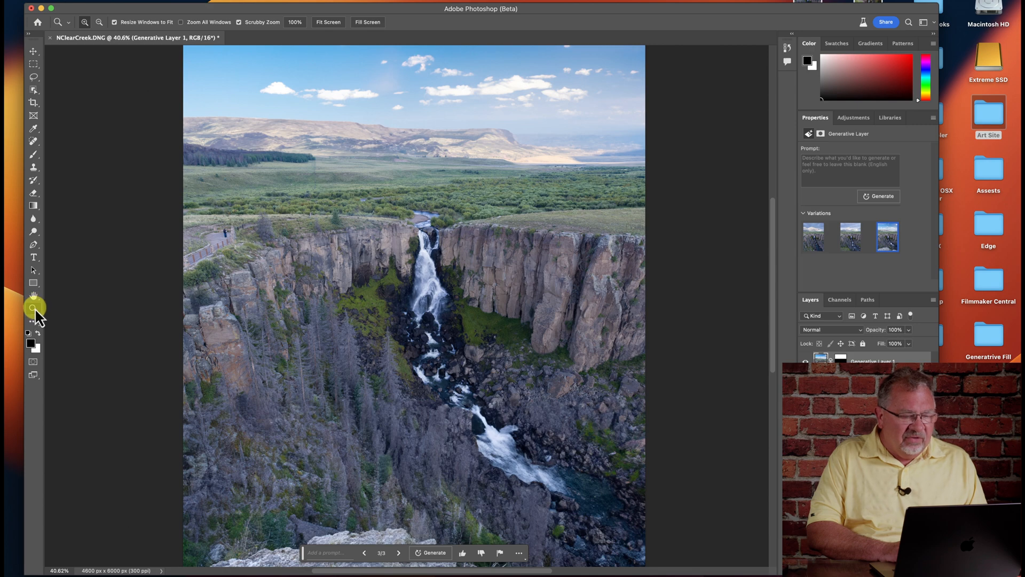
pyautogui.moveTo(428, 315); pyautogui.dragTo(429, 320)
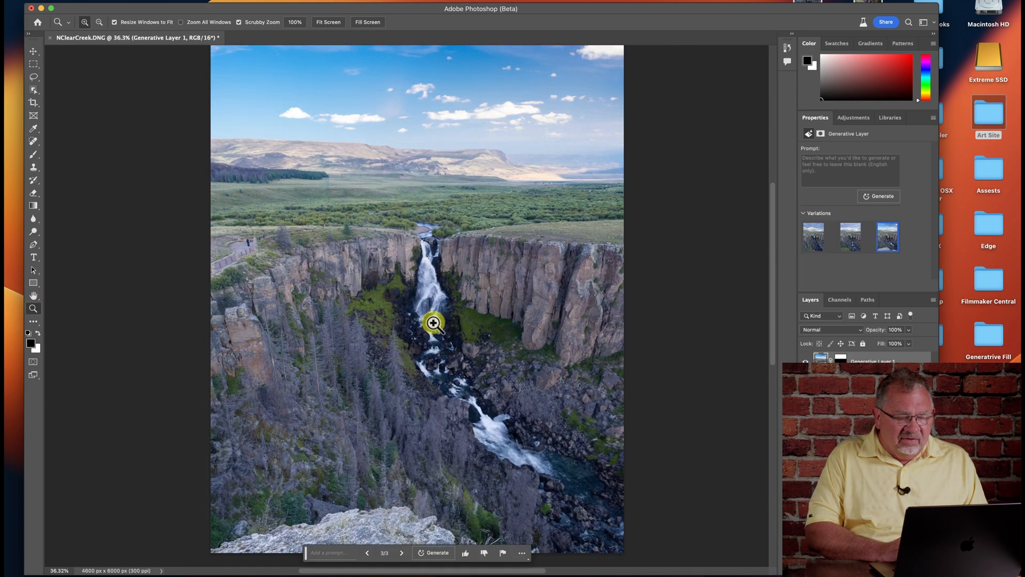
pyautogui.click(849, 243)
pyautogui.click(820, 247)
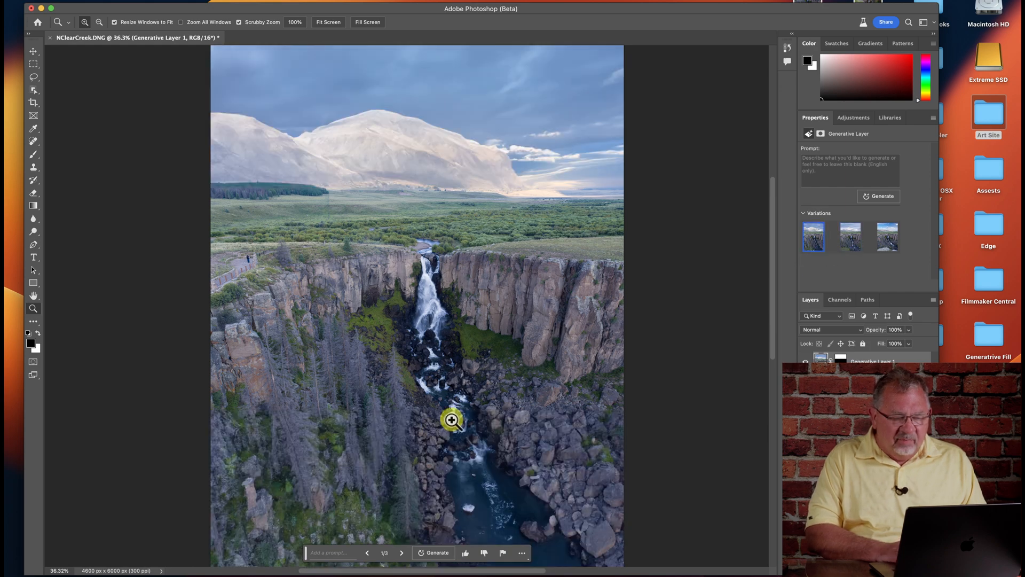
pyautogui.click(850, 245)
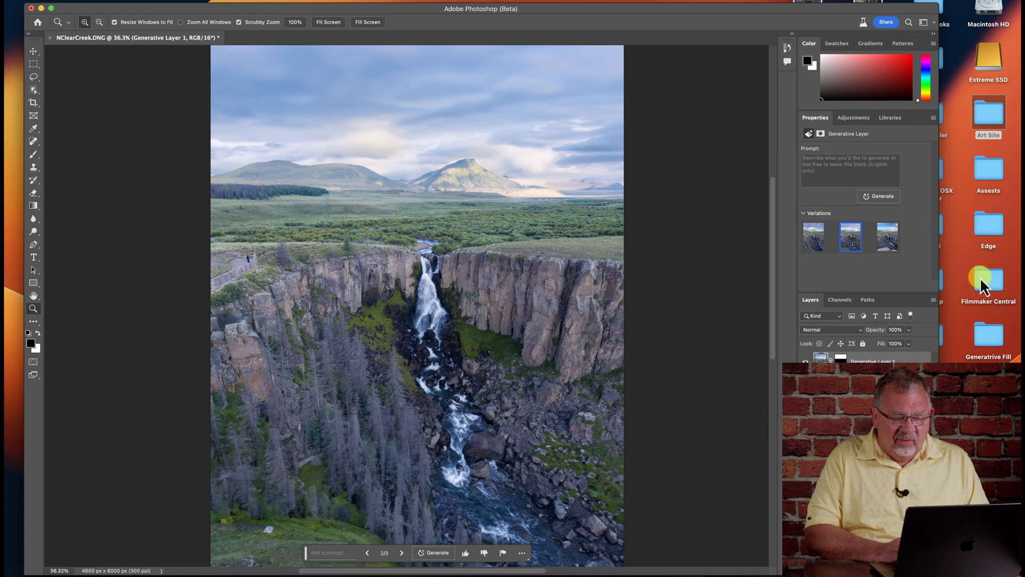
pyautogui.click(883, 245)
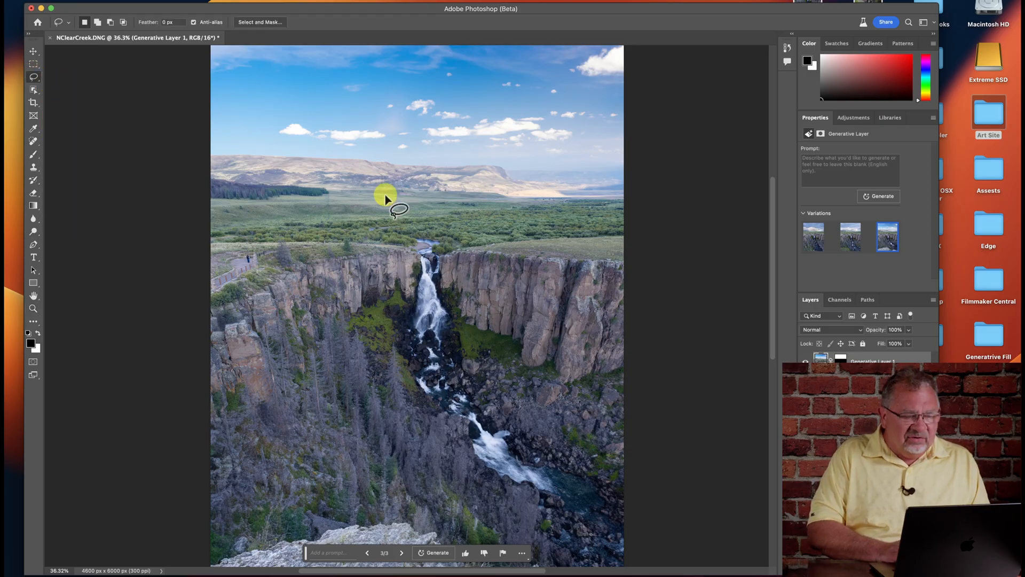
# - Lasso an oval area on the cliff edge just right of the waterfall and generate an "observation platform" there with Generative Fill
pyautogui.moveTo(532, 251)
pyautogui.mouseDown()
pyautogui.moveTo(470, 246)
pyautogui.moveTo(460, 268)
pyautogui.moveTo(495, 301)
pyautogui.moveTo(536, 294)
pyautogui.moveTo(528, 243)
pyautogui.mouseUp()
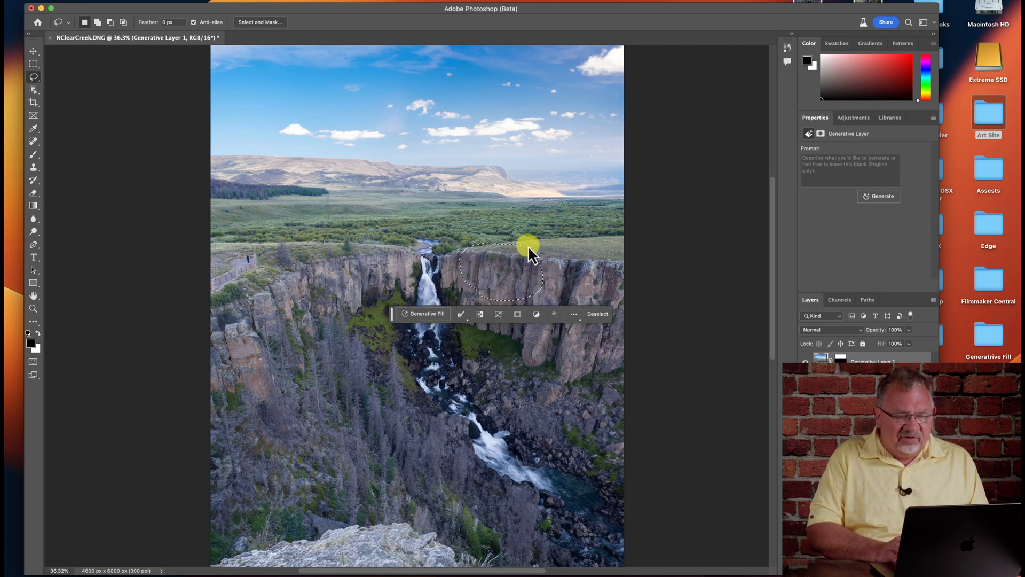
pyautogui.click(426, 313)
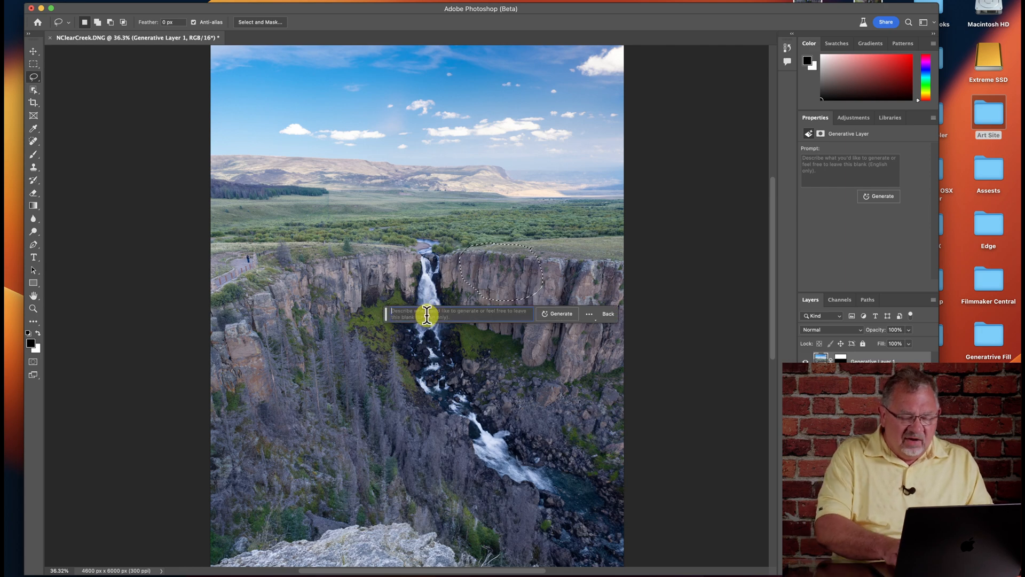
pyautogui.write('ober')
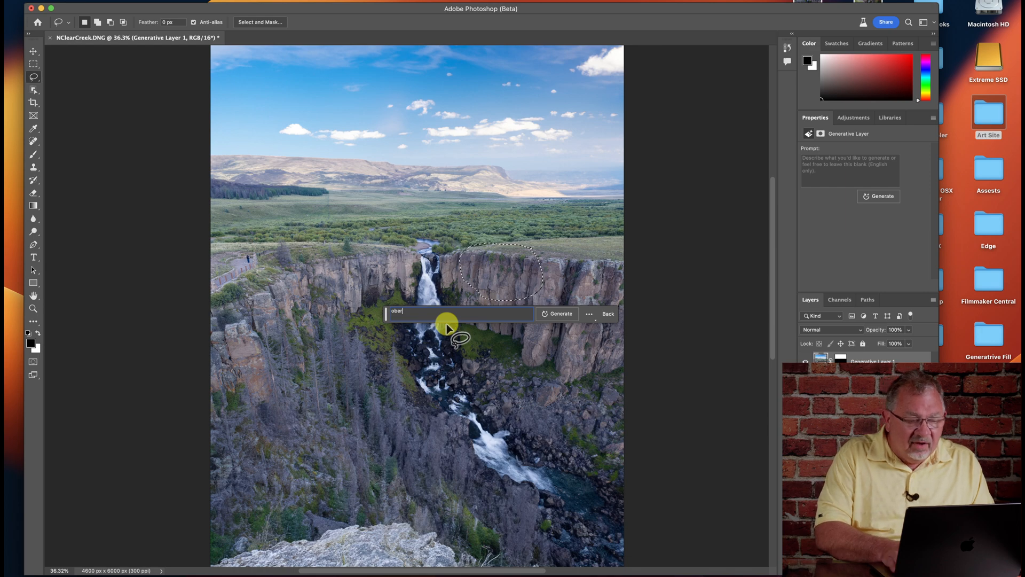
pyautogui.press('BackSpace')
pyautogui.write('s')
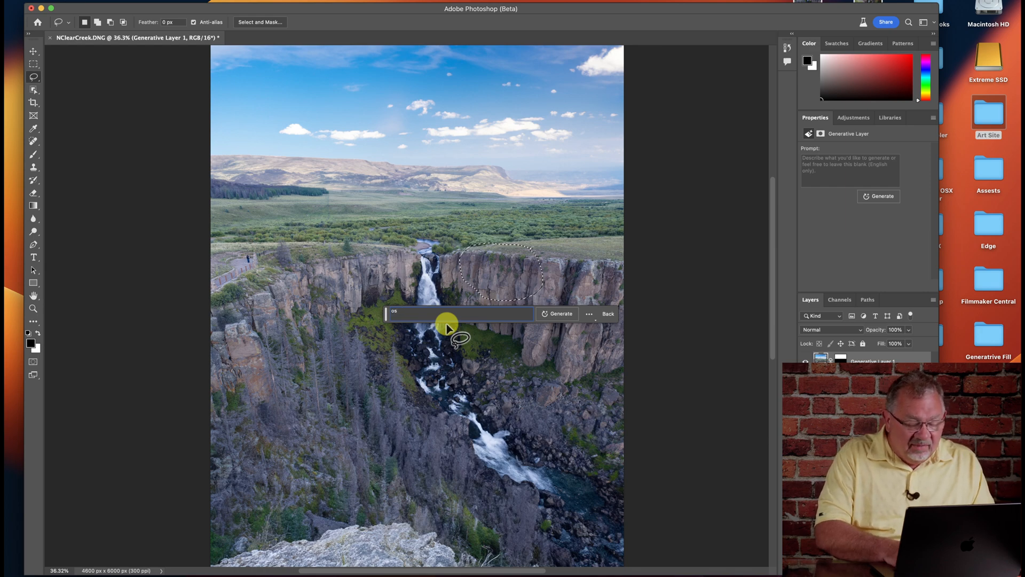
pyautogui.write('bservation platform')
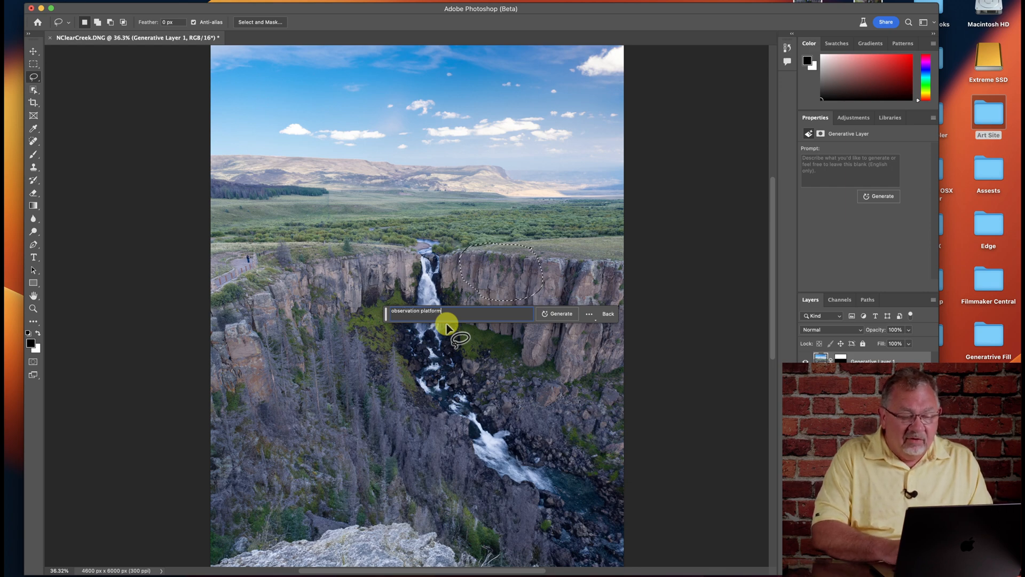
pyautogui.click(560, 315)
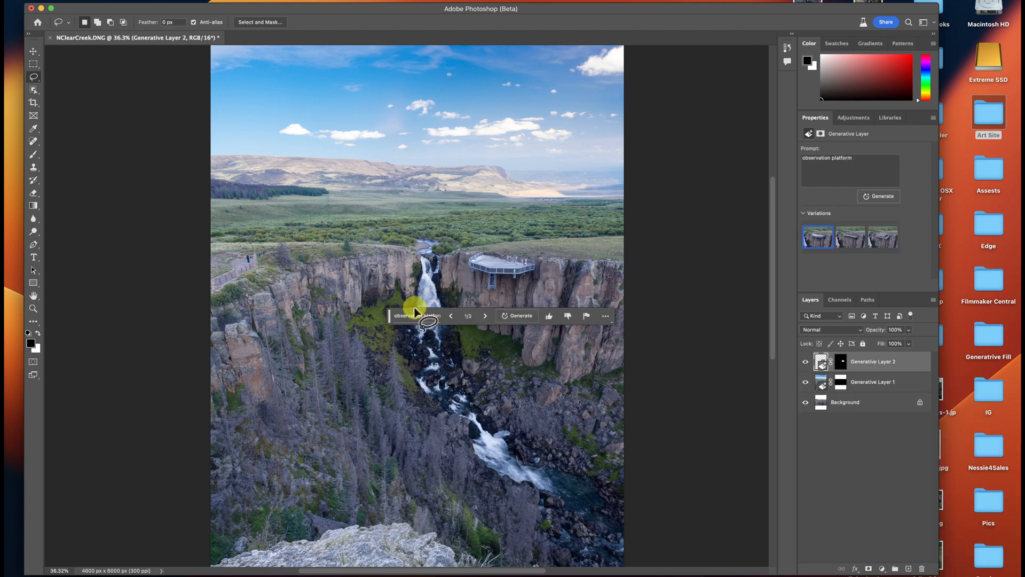
# - Examine the generated observation platform close up, compare all three variations and return to the first one
pyautogui.moveTo(390, 315); pyautogui.dragTo(385, 390)
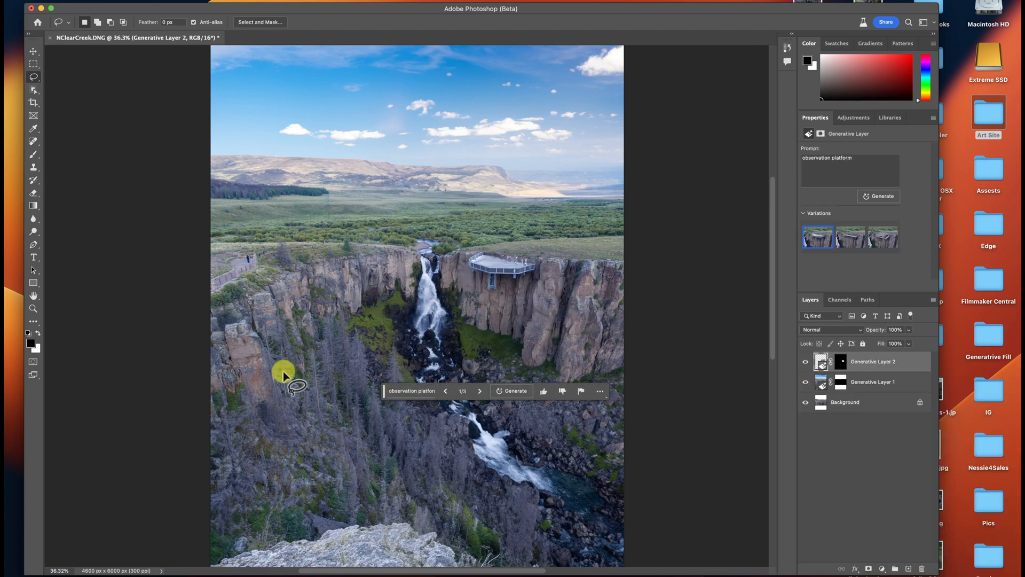
pyautogui.click(33, 309)
pyautogui.moveTo(490, 290); pyautogui.dragTo(545, 279)
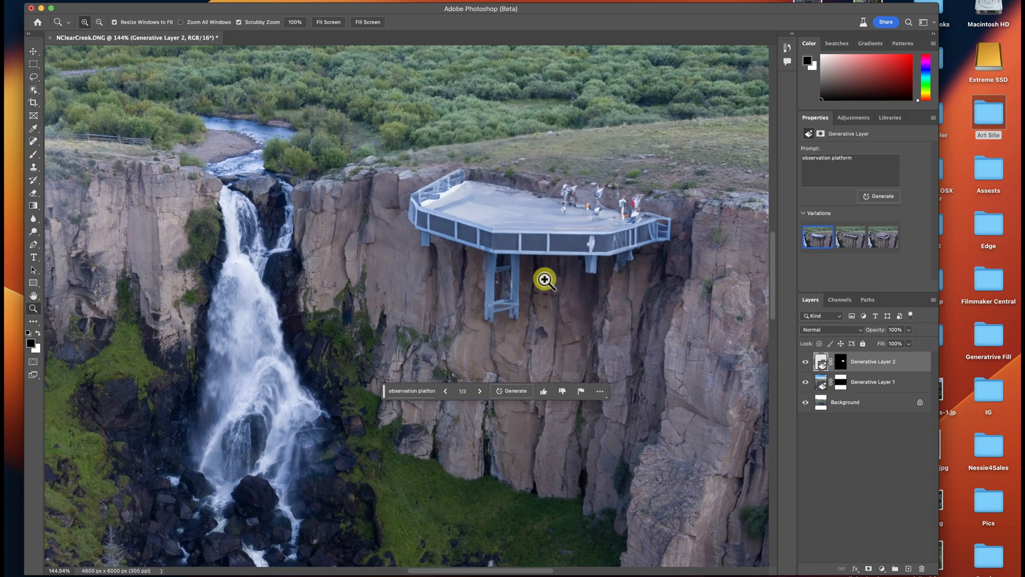
pyautogui.press('F2')
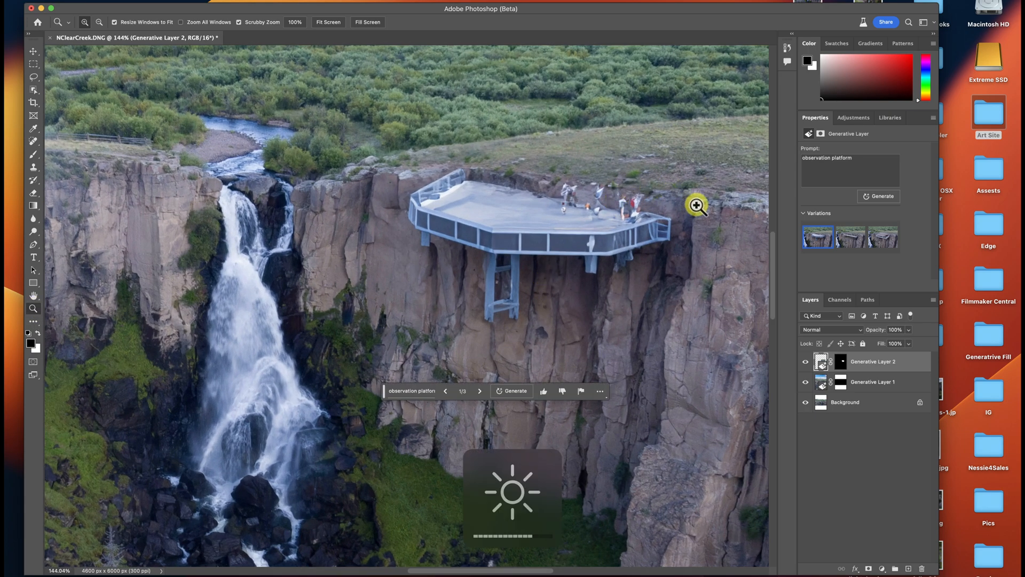
pyautogui.click(851, 238)
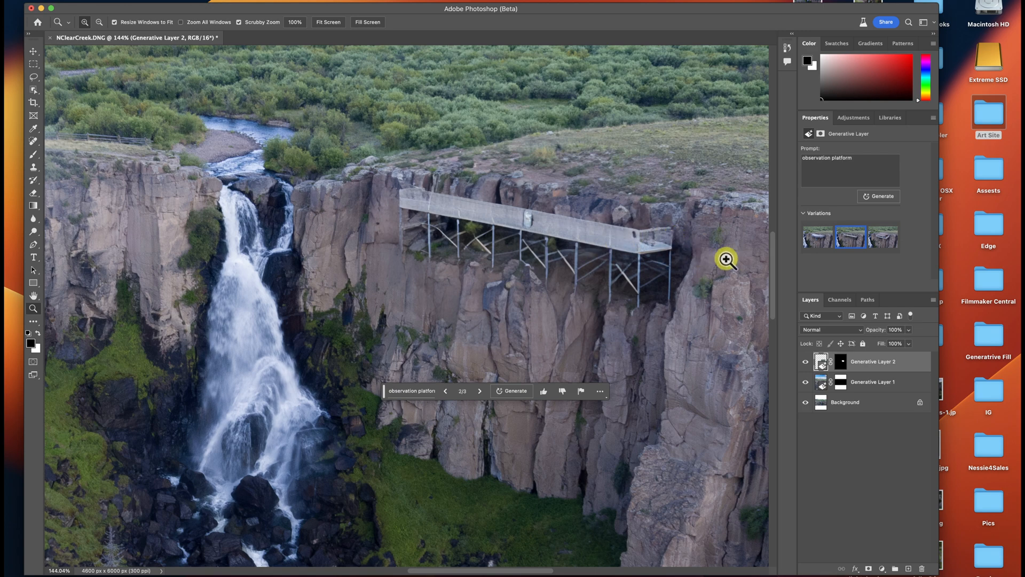
pyautogui.click(877, 242)
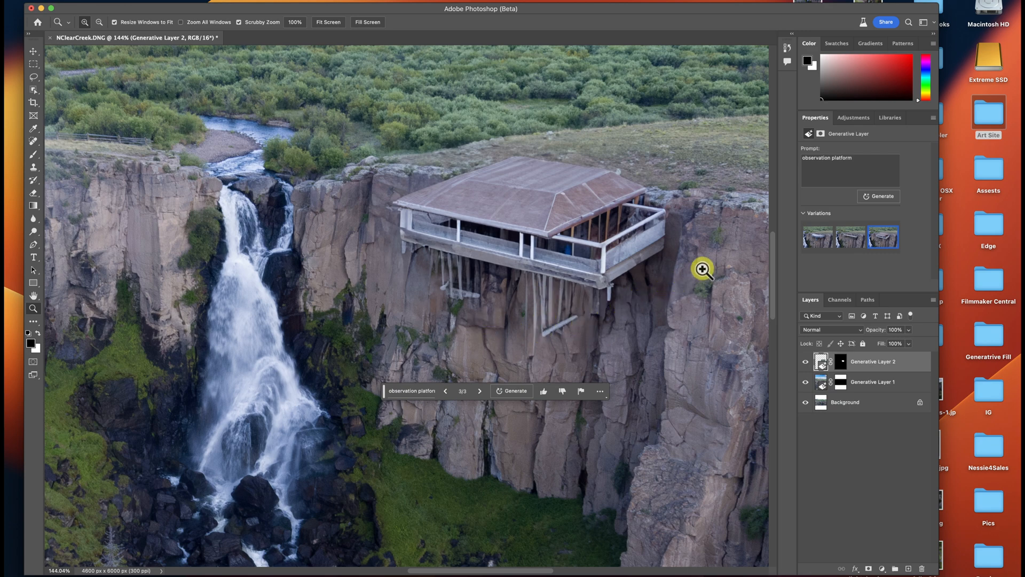
pyautogui.click(814, 236)
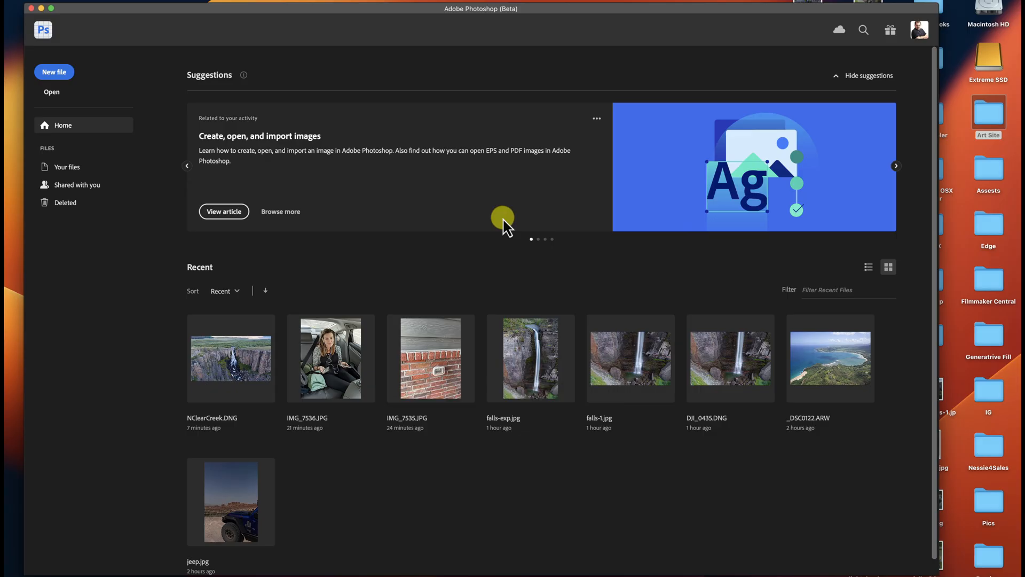
# - In bricks.JPG, select a rectangular area around the clear plastic fixture on the brick wall
pyautogui.press('super+Tab')
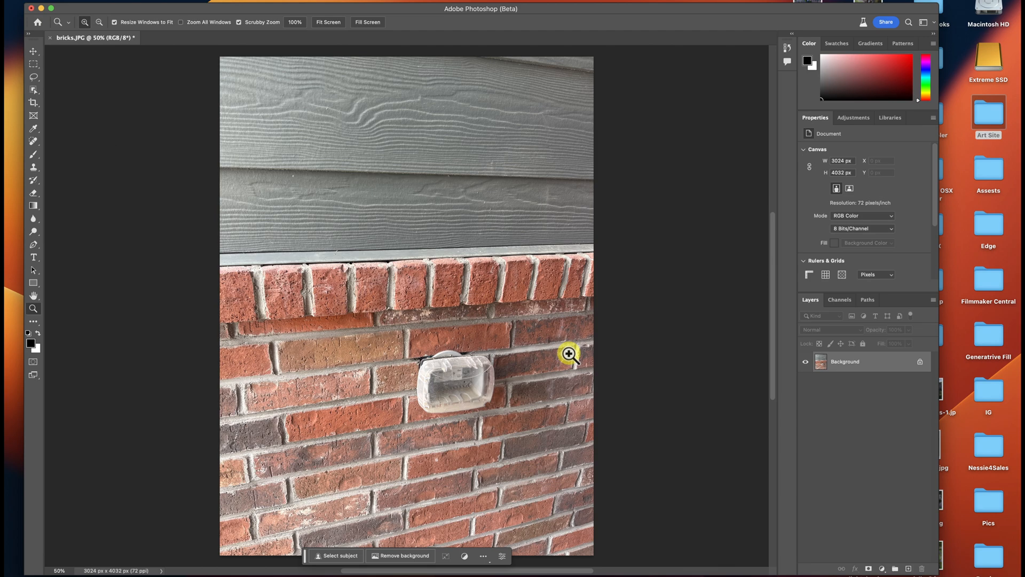
pyautogui.click(33, 64)
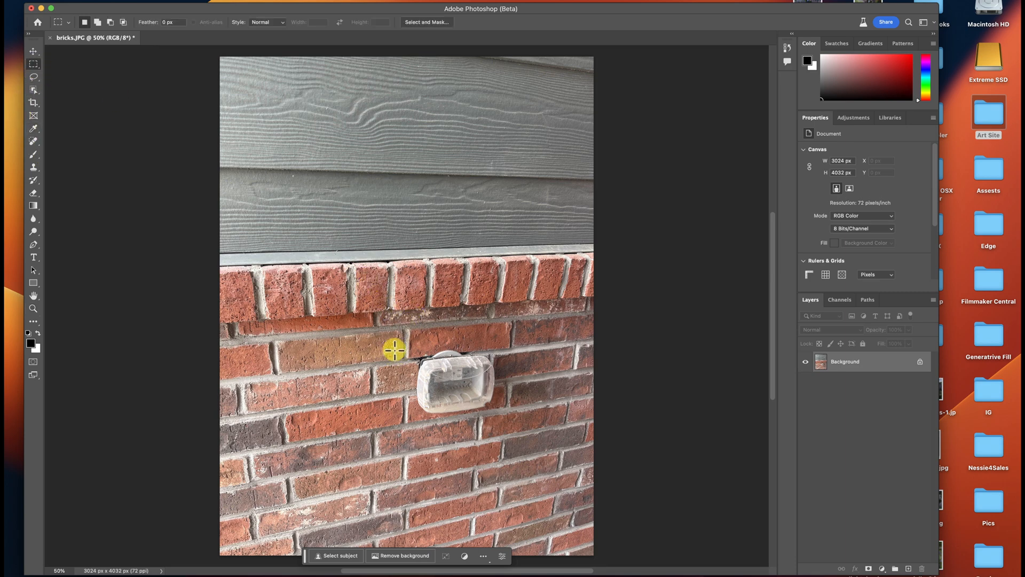
pyautogui.moveTo(397, 340); pyautogui.dragTo(521, 432)
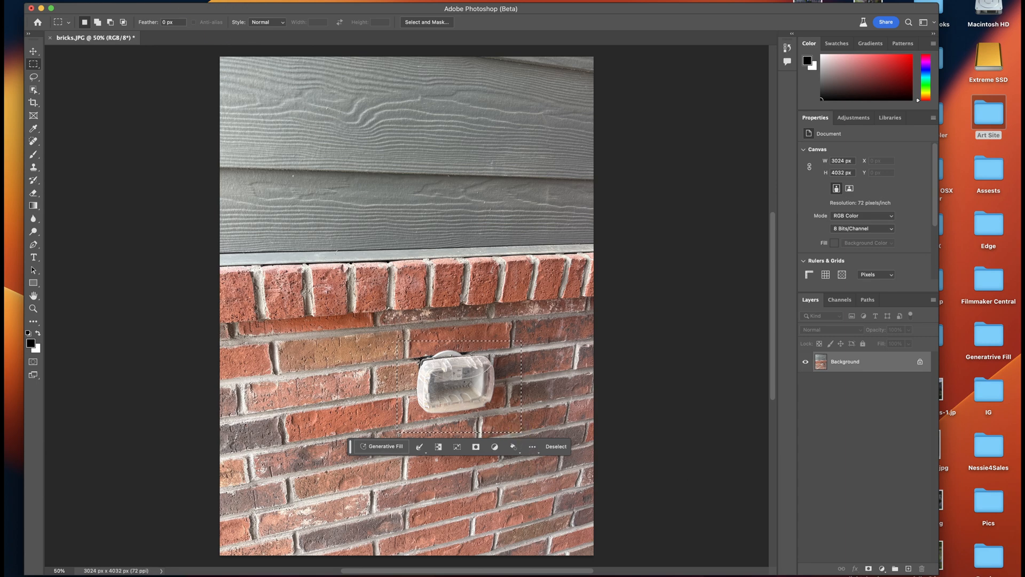
# - Try removing the wall fixture with Content-Aware Fill using automatic sampling and output to a new layer, and undo the fill
pyautogui.click(122, 1)
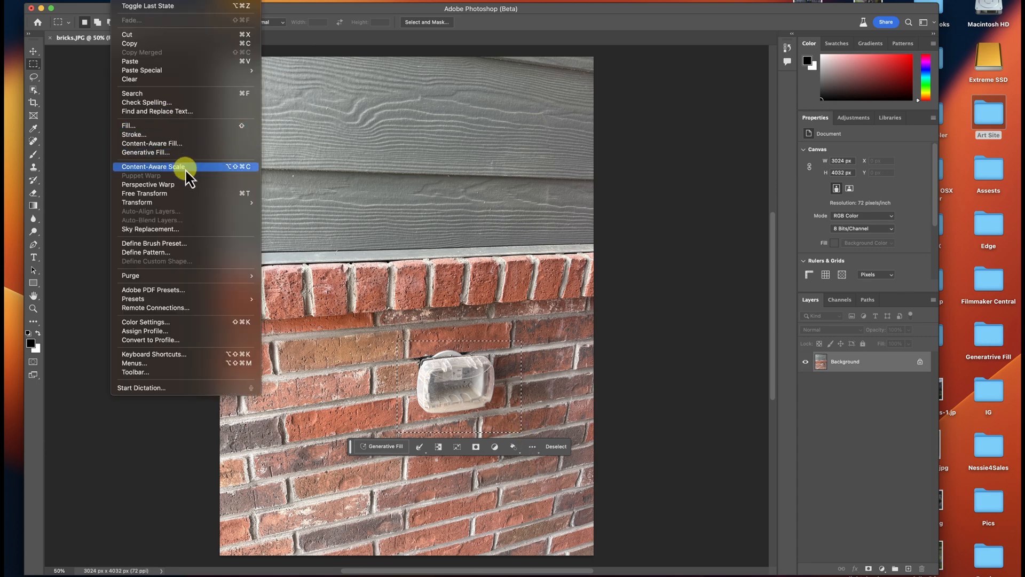
pyautogui.click(184, 144)
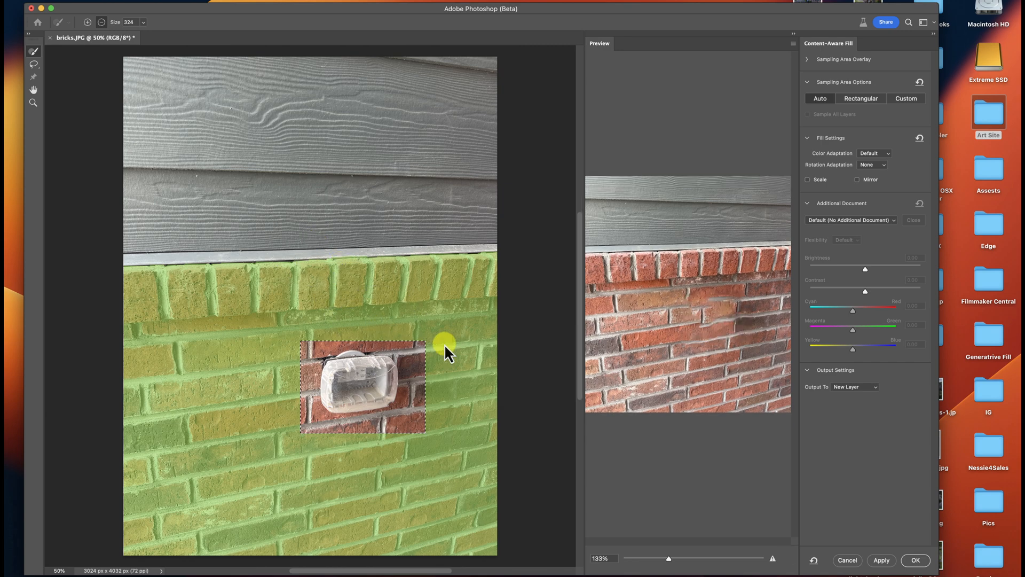
pyautogui.click(916, 559)
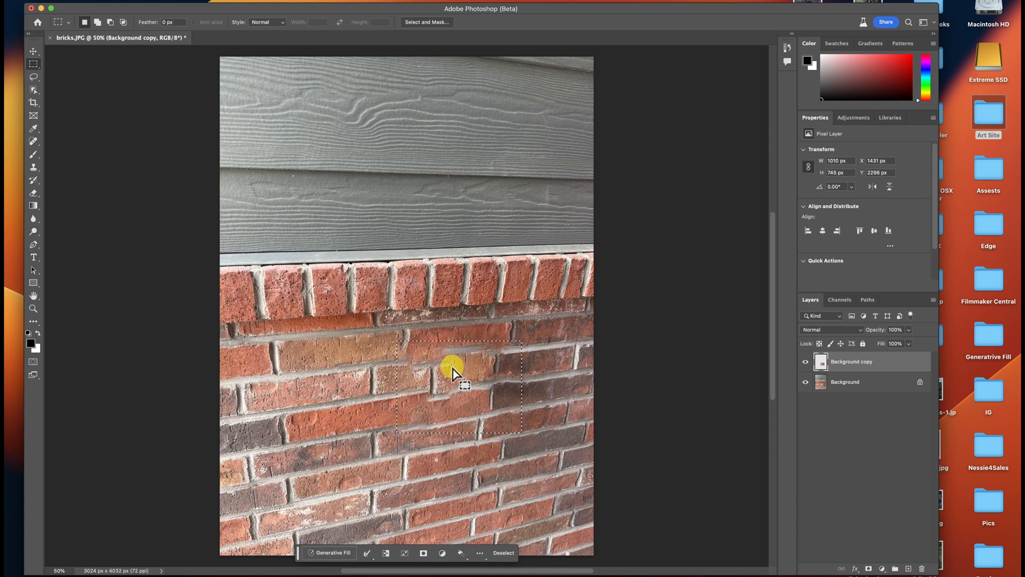
pyautogui.press('super+z')
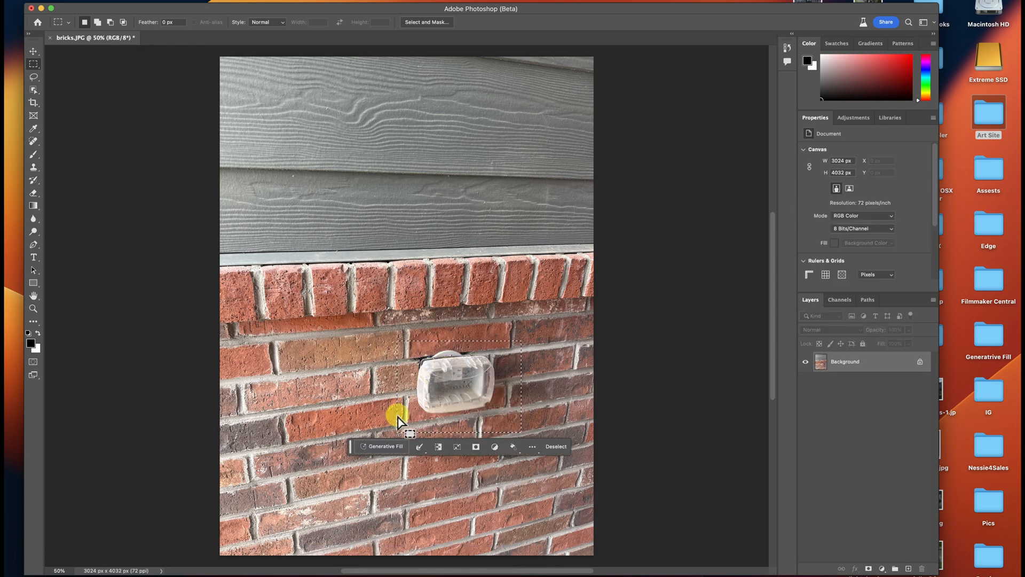
# - Replace the selected wall fixture with bricks using Generative Fill with an empty prompt
pyautogui.click(380, 447)
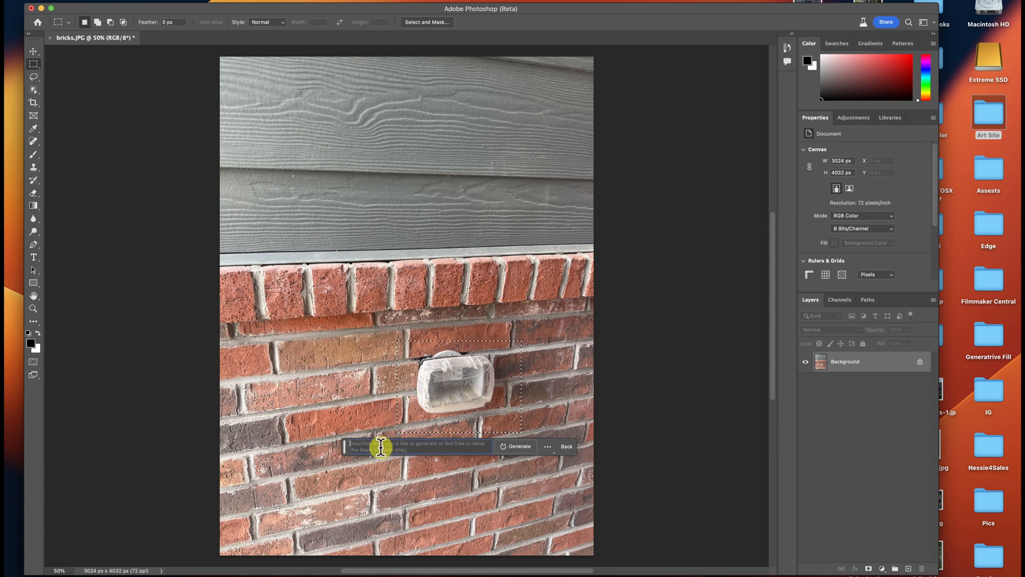
pyautogui.click(520, 447)
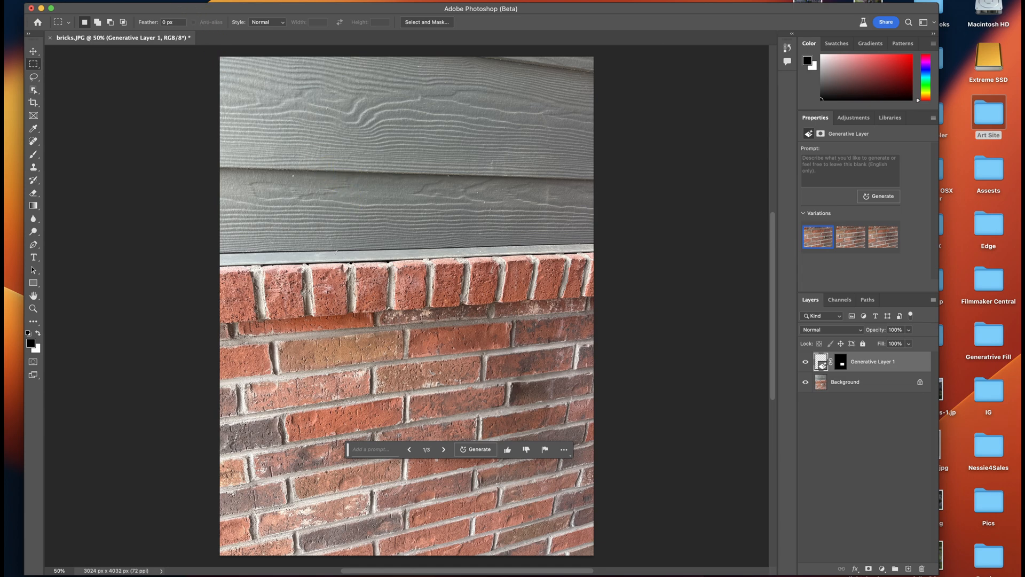
# - Widen the canvas to 6000 pixels, keeping the photo anchored in the centre
pyautogui.click(144, 1)
pyautogui.click(171, 62)
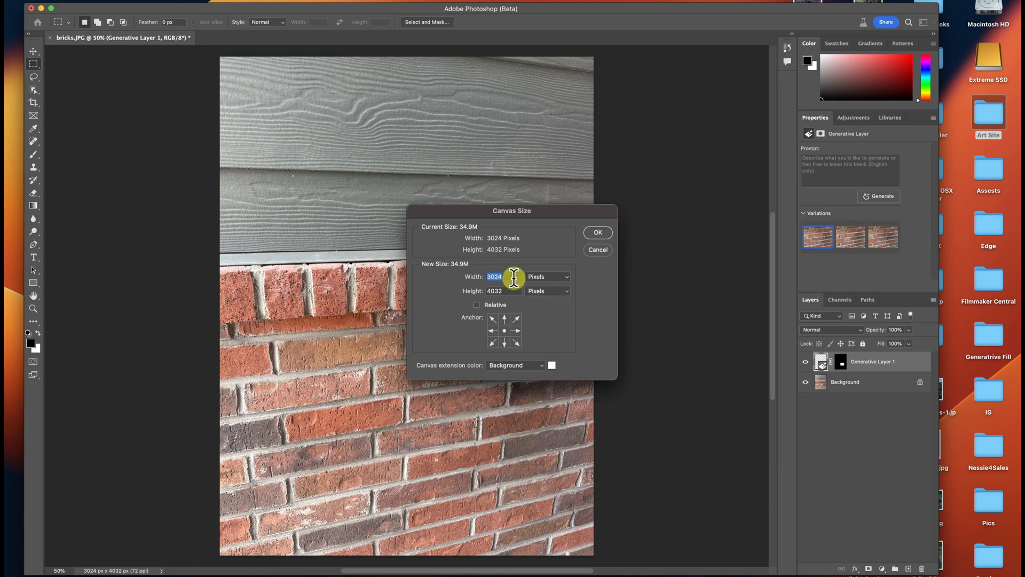
pyautogui.write('6000')
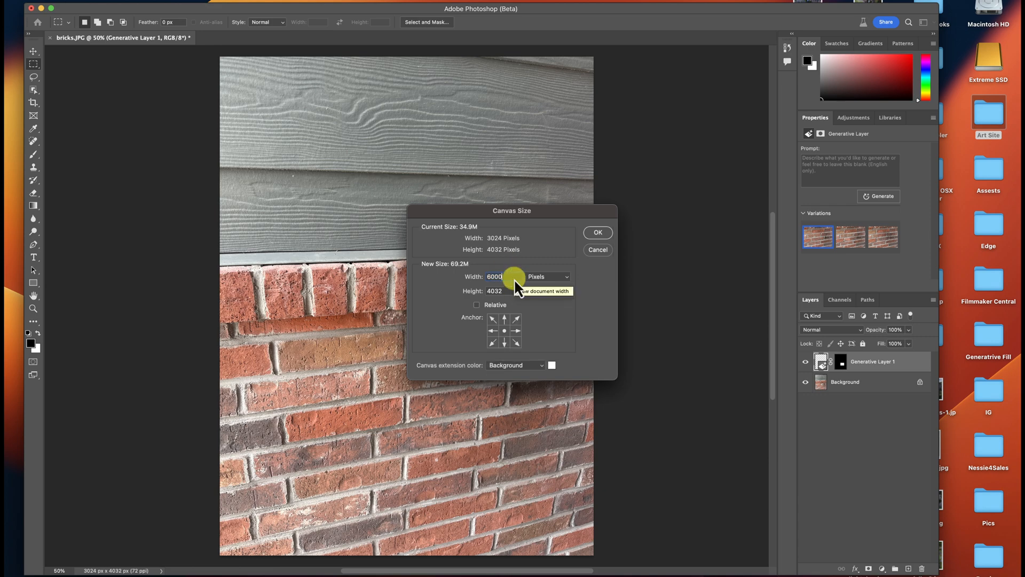
pyautogui.click(599, 233)
# - Select the full height and width of the original brick photo between the two blank canvas areas with a rectangular marquee
pyautogui.click(32, 308)
pyautogui.moveTo(389, 342); pyautogui.dragTo(367, 343)
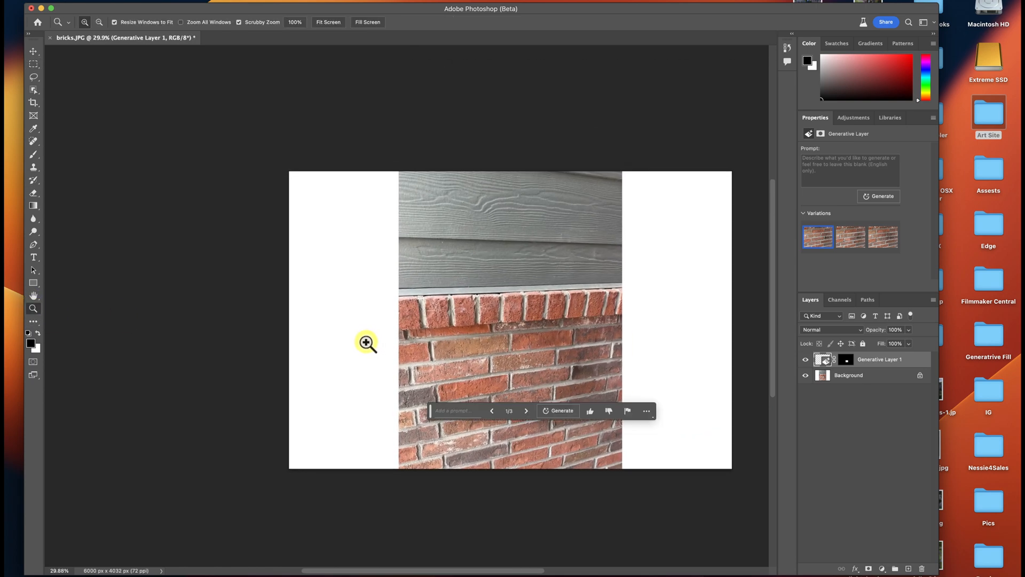
pyautogui.click(33, 63)
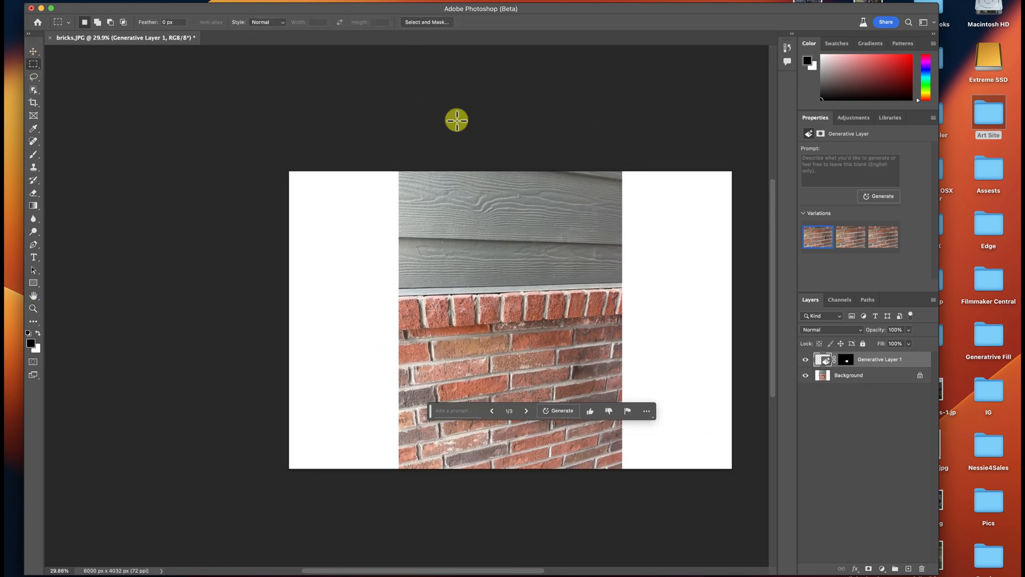
pyautogui.moveTo(399, 163); pyautogui.dragTo(622, 508)
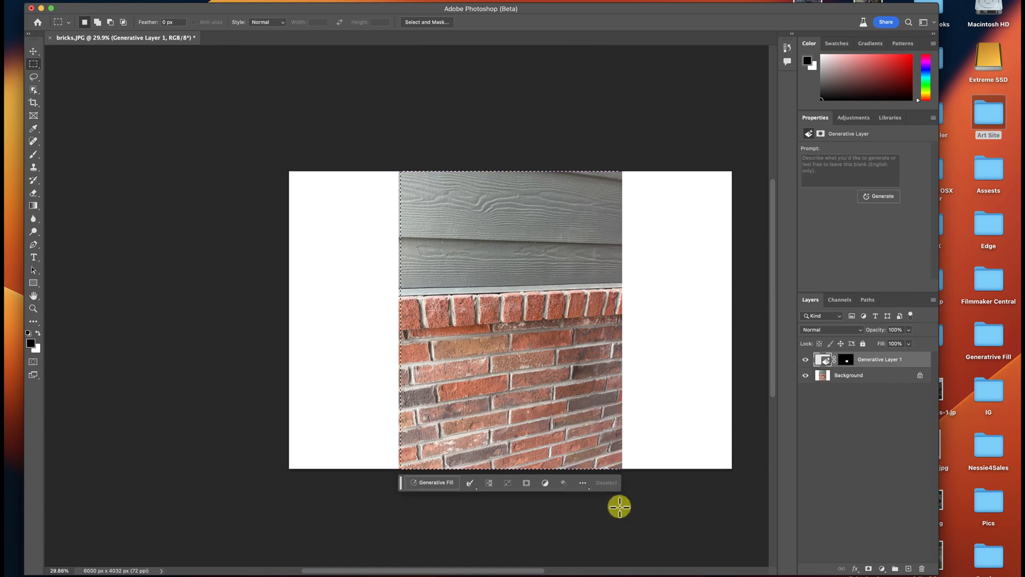
# - Invert the selection and fill the blank areas on both sides of the brick photo using Generative Fill with an empty prompt
pyautogui.click(225, 1)
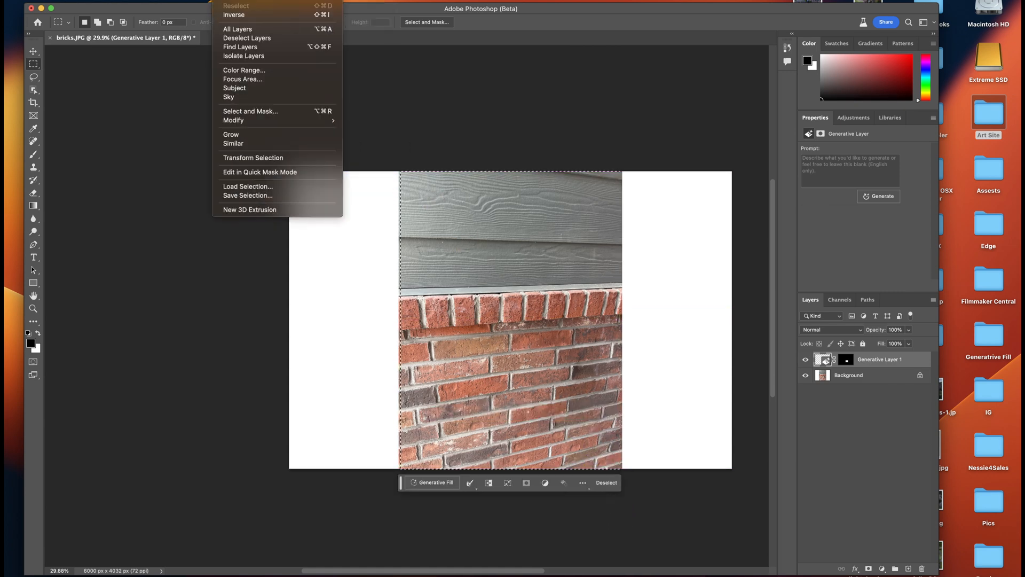
pyautogui.click(243, 15)
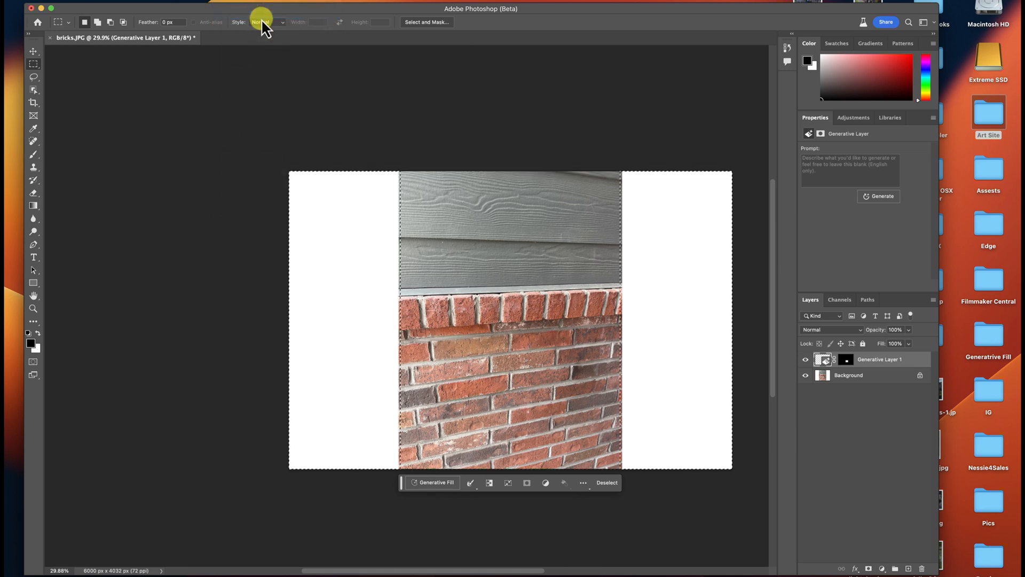
pyautogui.click(426, 483)
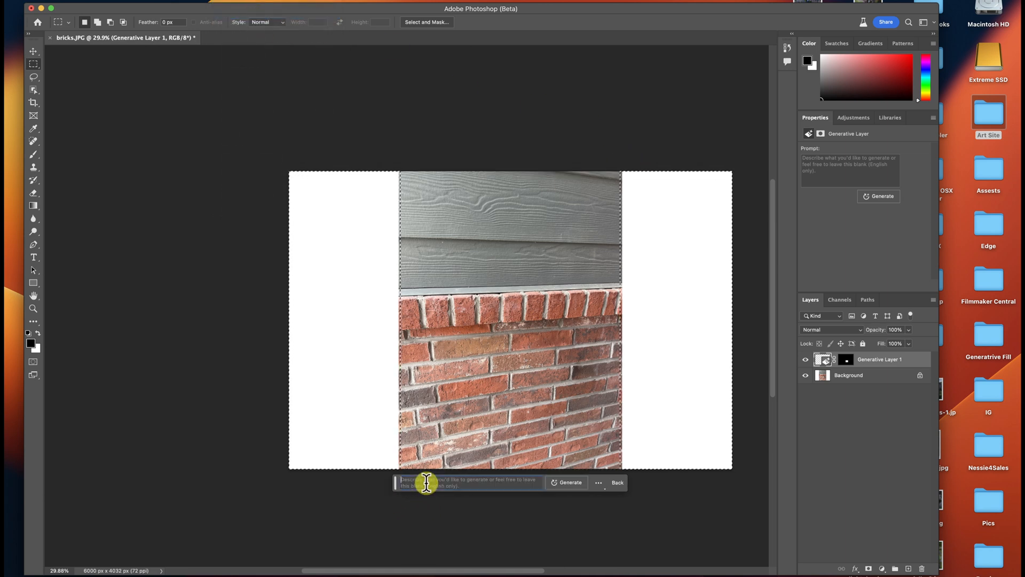
pyautogui.click(571, 484)
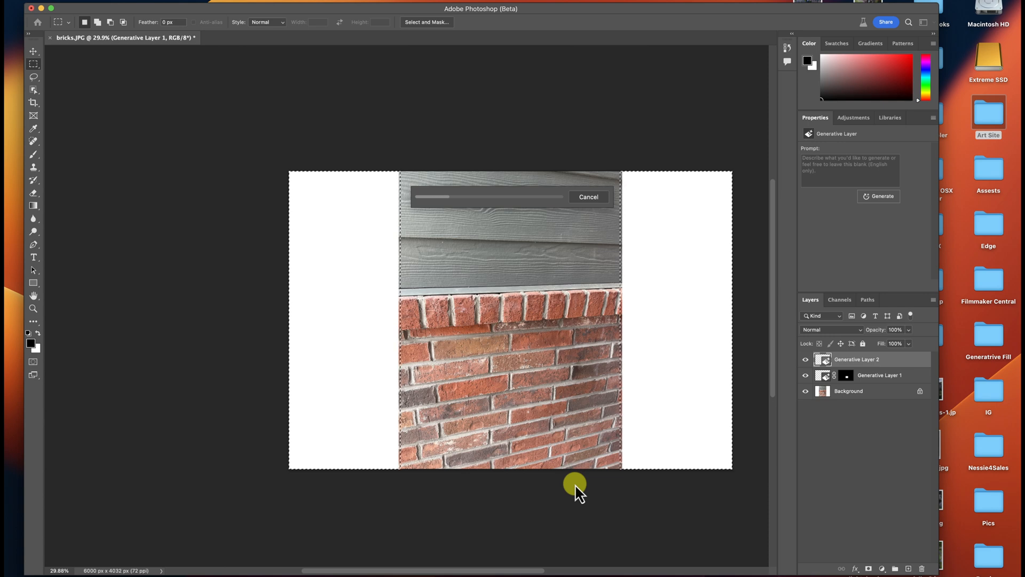